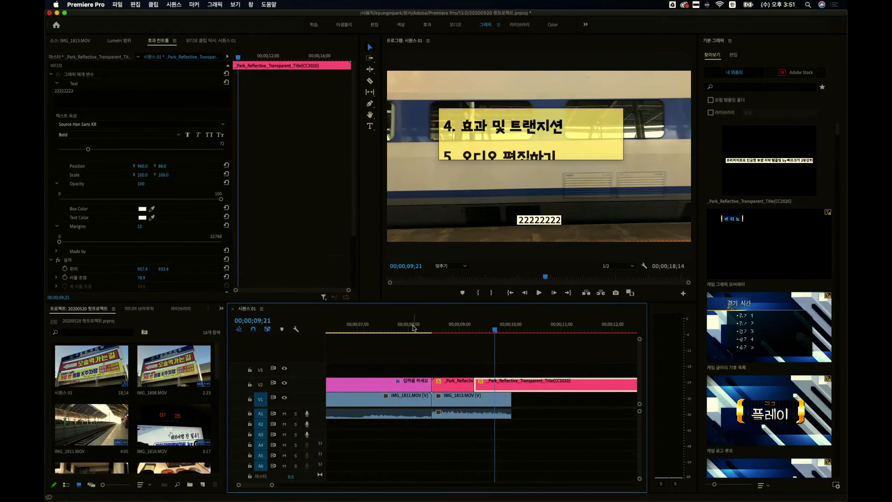
# - Move the playhead to 00;00;00;03 near the sequence start and switch to the 편집 workspace
pyautogui.click(506, 369)
pyautogui.scroll(5, 414, 328)
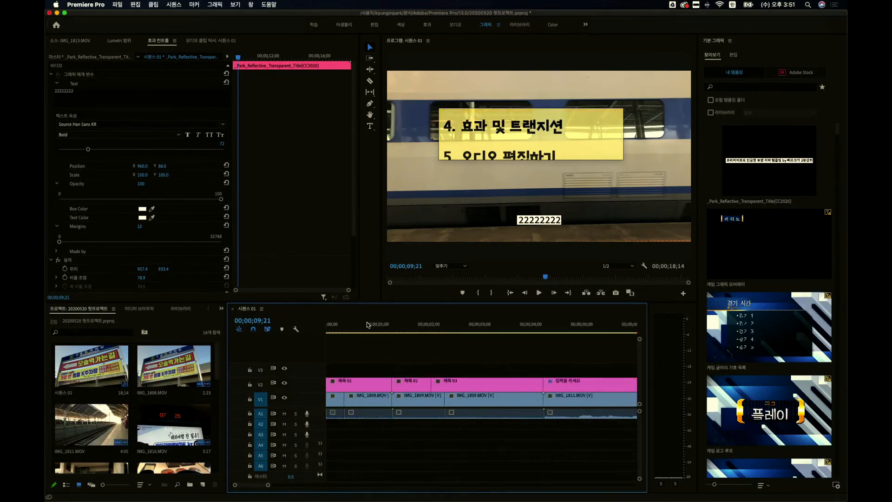
pyautogui.click(332, 325)
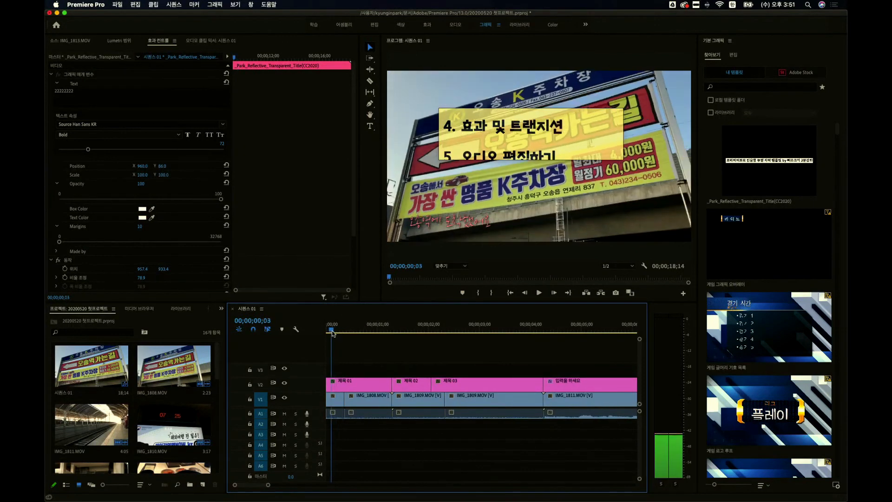
pyautogui.click(373, 26)
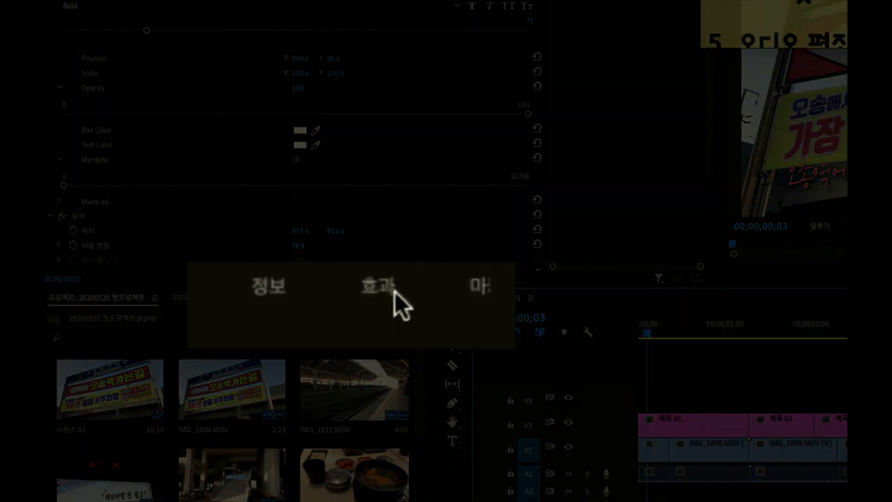
# - Apply the 렌즈 플레어 effect from the 생성 group of 비디오 효과 to the first IMG_1808.MOV clip on V1
pyautogui.click(368, 300)
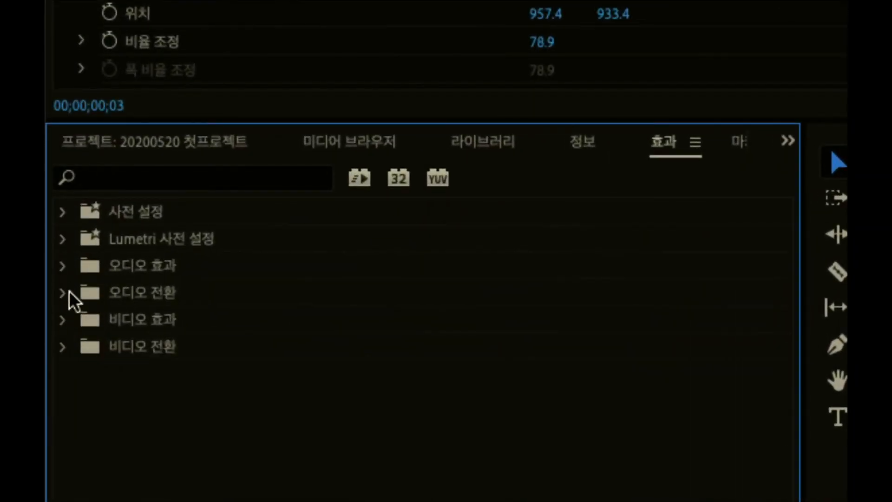
pyautogui.click(65, 319)
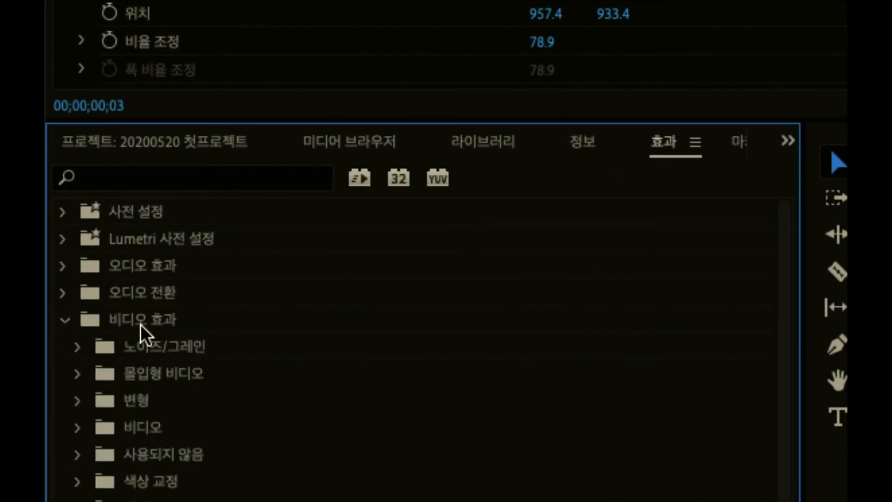
pyautogui.scroll(-3, 140, 325)
pyautogui.scroll(2, 140, 324)
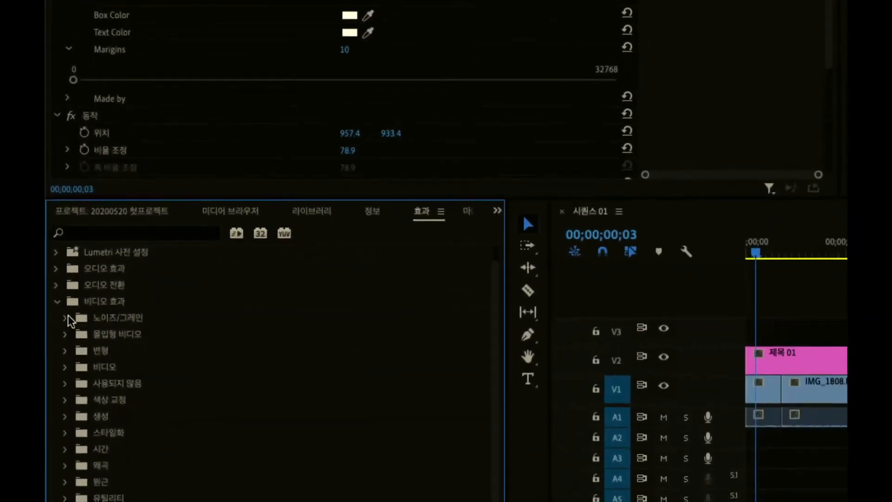
pyautogui.scroll(-3, 143, 372)
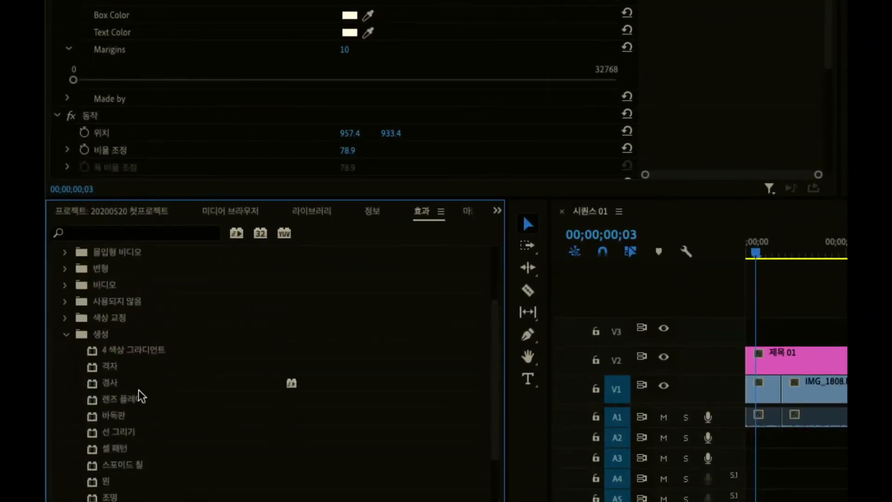
pyautogui.click(139, 398)
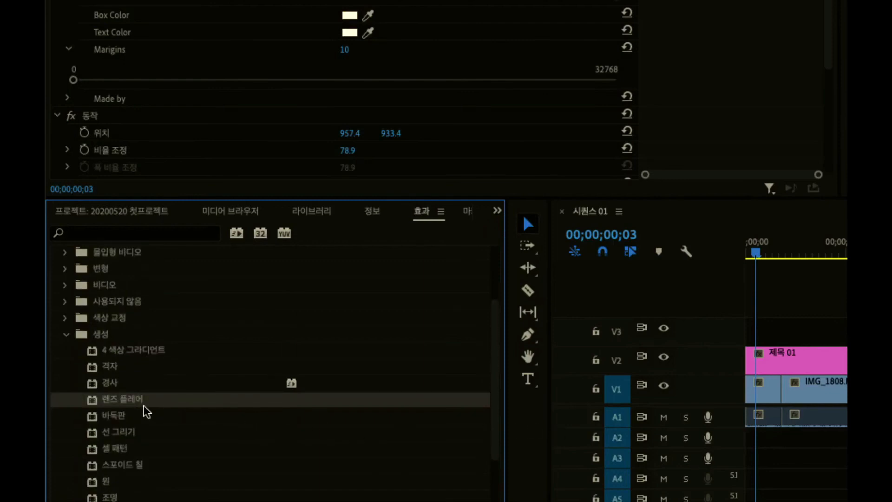
pyautogui.moveTo(140, 401); pyautogui.dragTo(755, 383)
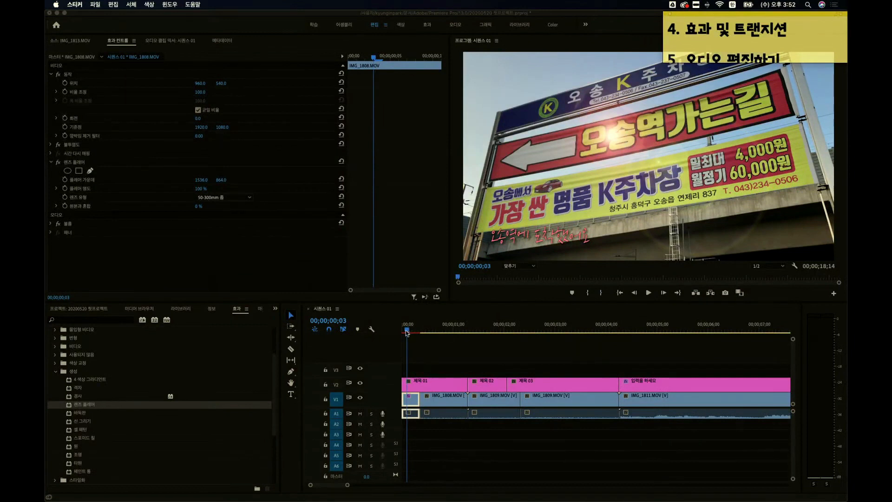
# - Play the sequence from 00;00;00;00 to preview the lens flare on the first clip
pyautogui.click(409, 333)
pyautogui.moveTo(406, 331); pyautogui.dragTo(402, 331)
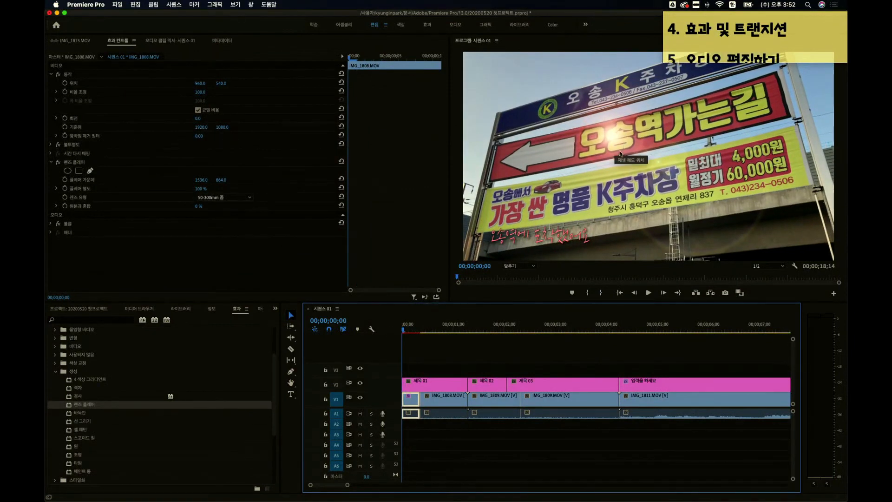
pyautogui.click(650, 292)
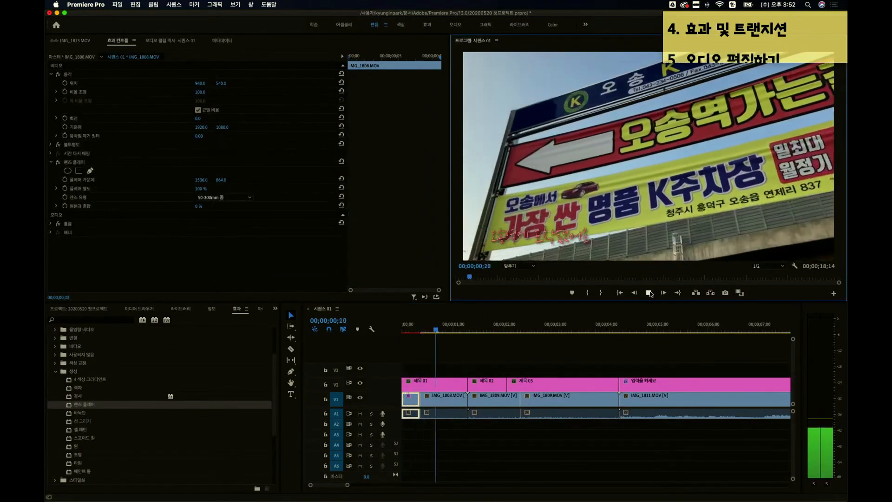
pyautogui.click(649, 293)
# - At 00;00;00;07, reposition the 렌즈 플레어 centre to about 510.8, 363.6, above the sign's upper-left corner
pyautogui.click(413, 329)
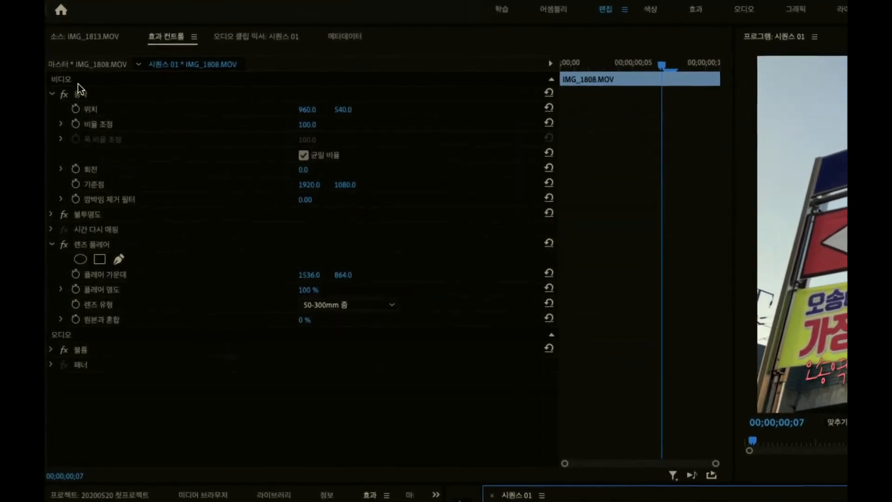
pyautogui.click(102, 248)
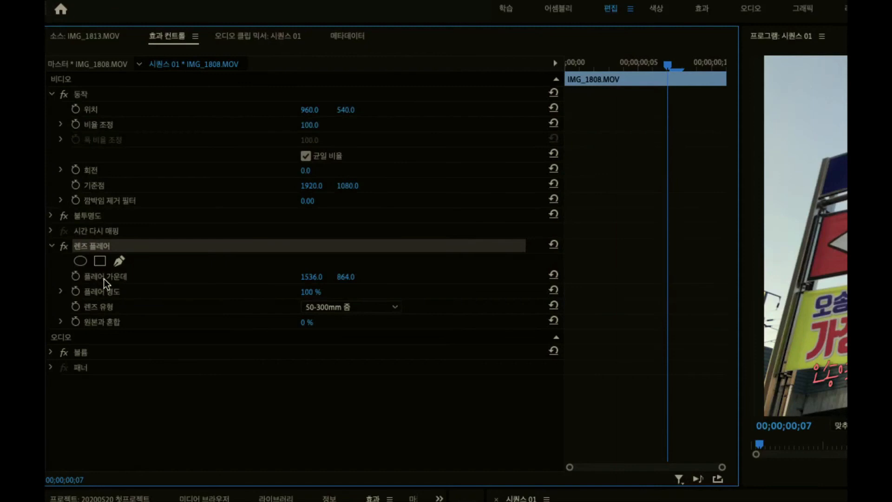
pyautogui.click(88, 226)
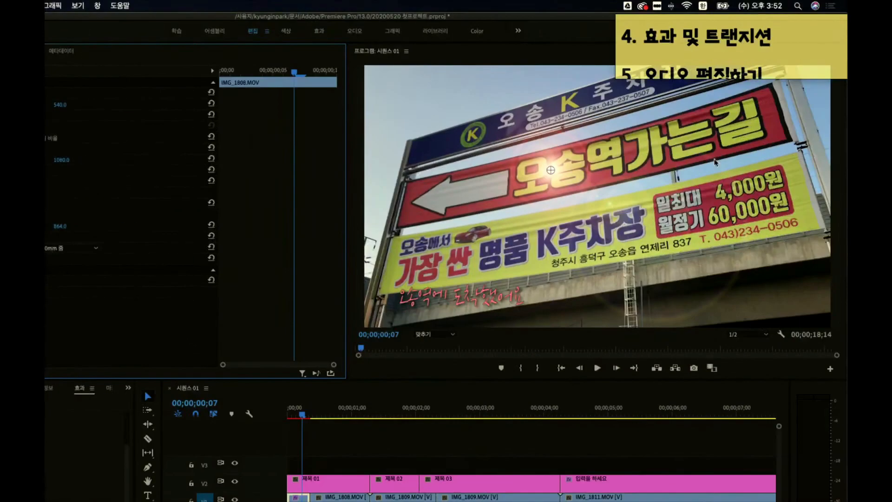
pyautogui.moveTo(551, 170); pyautogui.dragTo(713, 236)
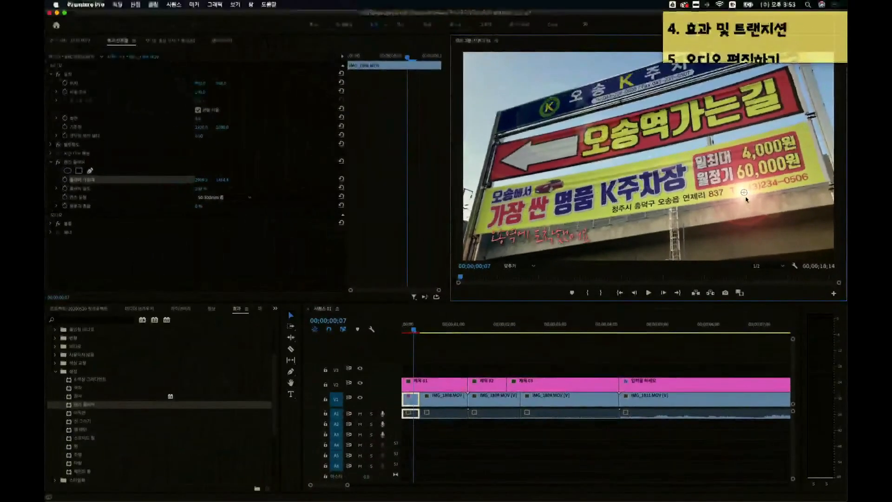
pyautogui.moveTo(746, 199); pyautogui.dragTo(513, 87)
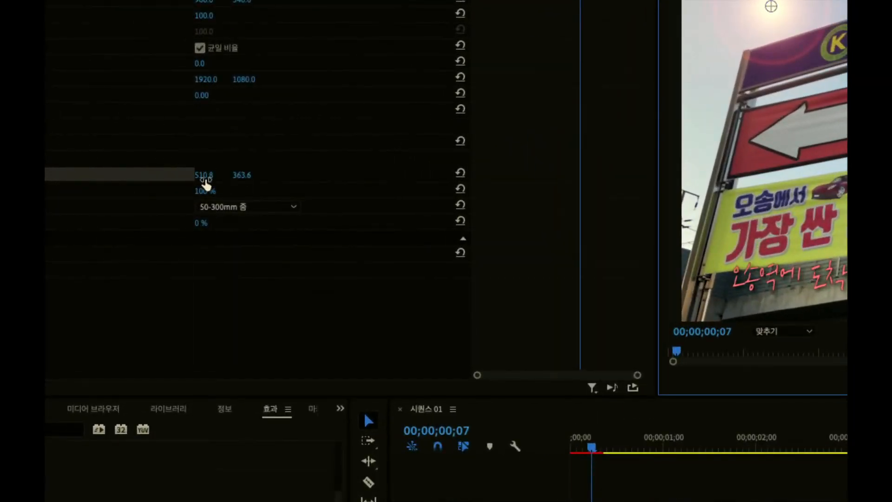
# - Set the horizontal value of 플레어 가운데 to 1000, and reposition the flare in the picture to about 251.1, 233.7
pyautogui.click(212, 171)
pyautogui.click(211, 171)
pyautogui.write('1000')
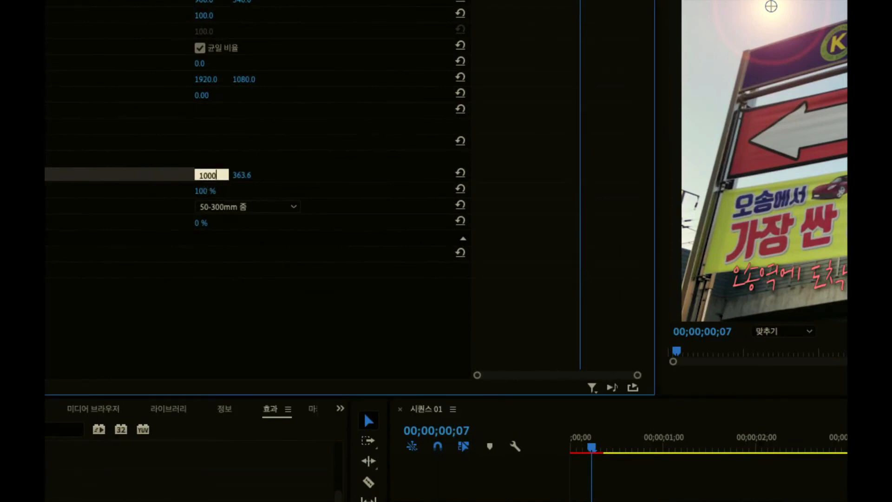
pyautogui.press('Return')
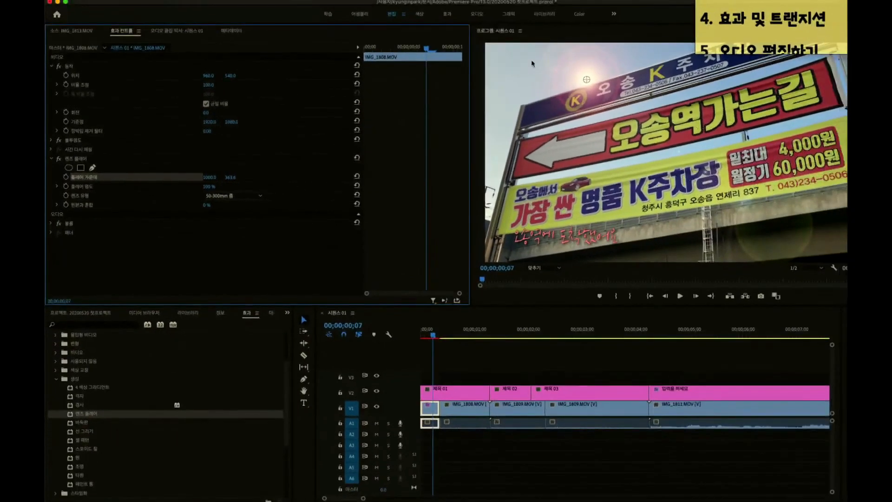
pyautogui.moveTo(587, 81); pyautogui.dragTo(510, 68)
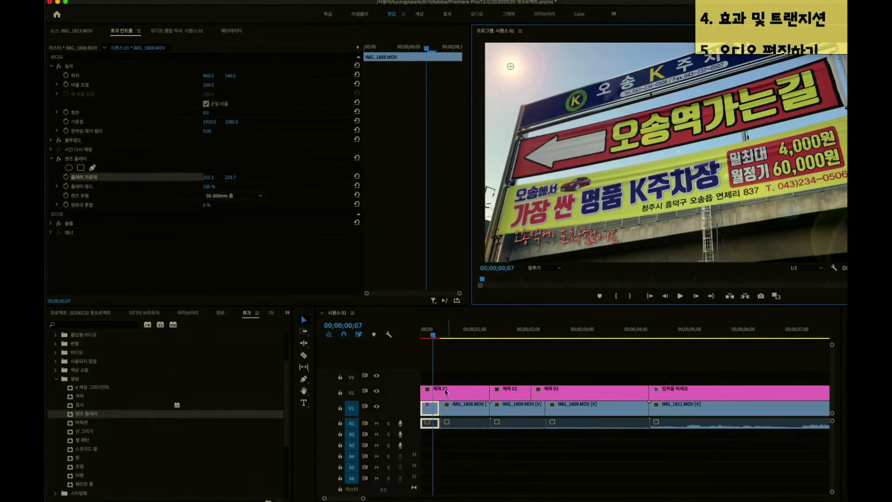
# - Animate 플레어 가운데 with keyframes: horizontal position 251.1 at 00;00;00;00 and about 2889 at 00;00;00;10
pyautogui.moveTo(433, 335); pyautogui.dragTo(418, 337)
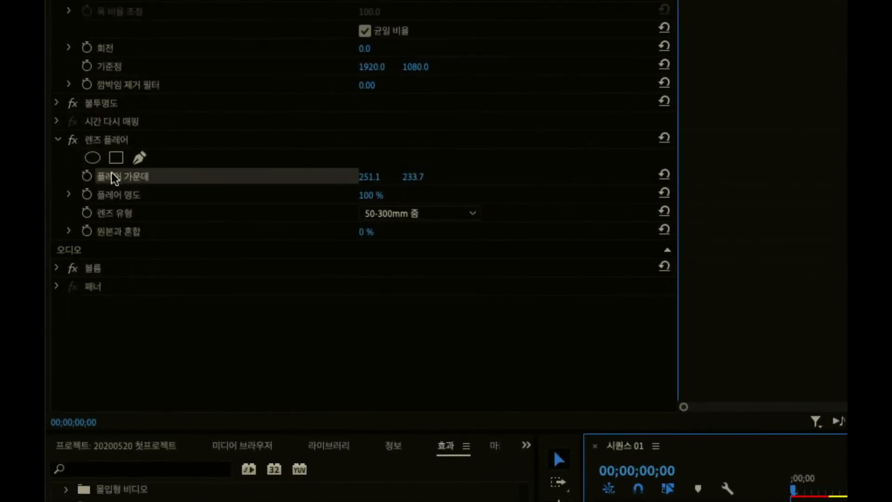
pyautogui.click(88, 176)
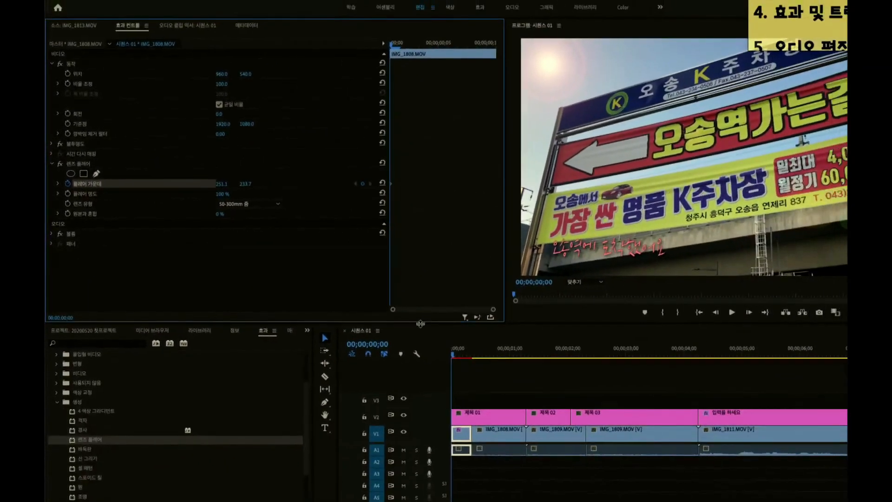
pyautogui.moveTo(456, 356); pyautogui.dragTo(470, 356)
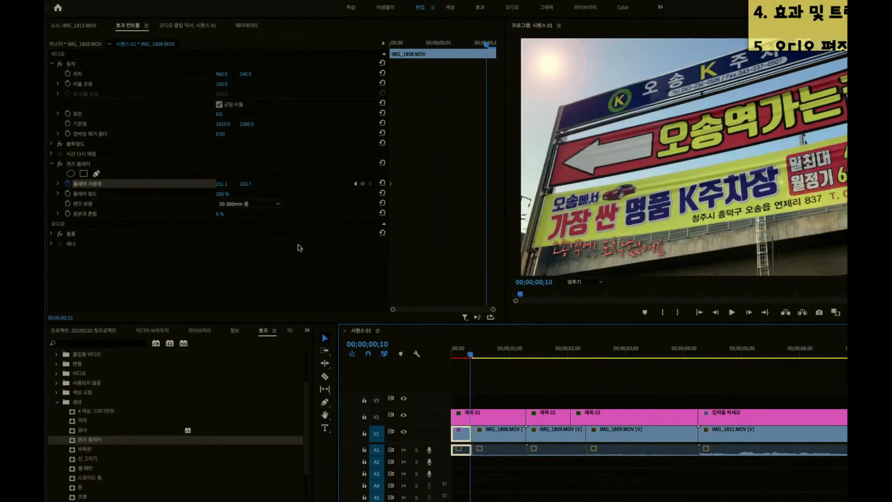
pyautogui.click(96, 184)
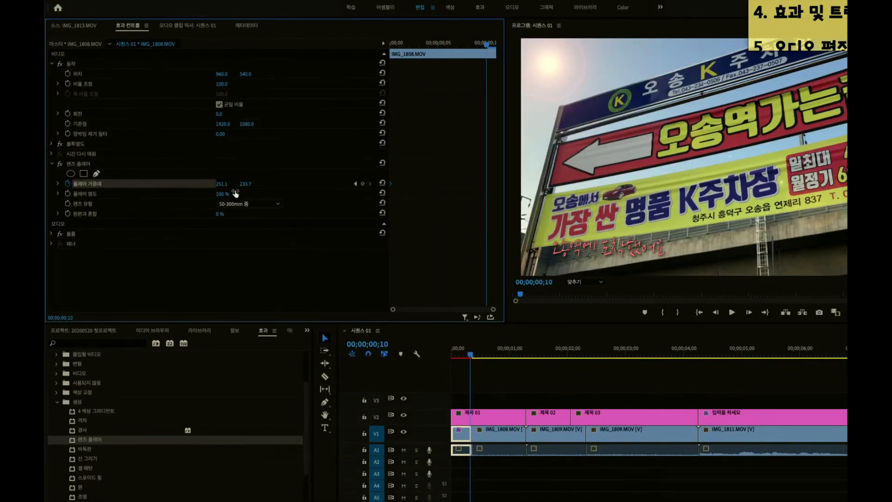
pyautogui.moveTo(220, 184)
pyautogui.mouseDown()
pyautogui.moveTo(233, 184)
pyautogui.moveTo(224, 185)
pyautogui.mouseUp()
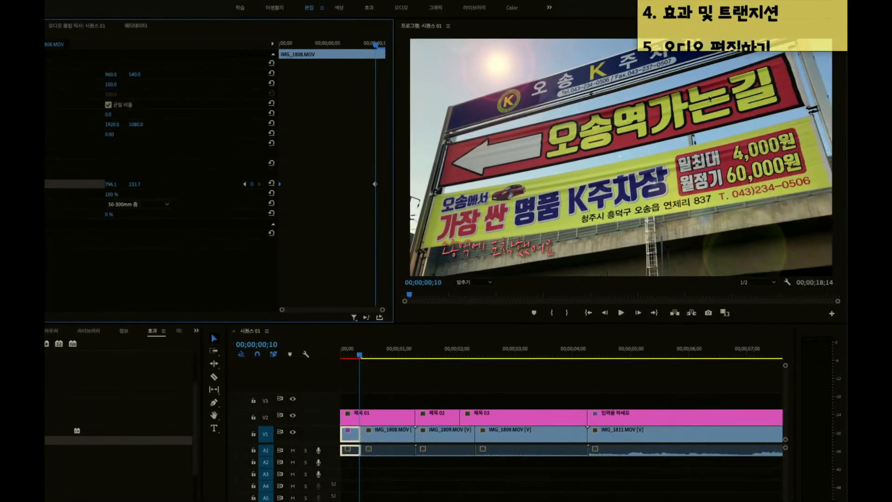
pyautogui.click(510, 77)
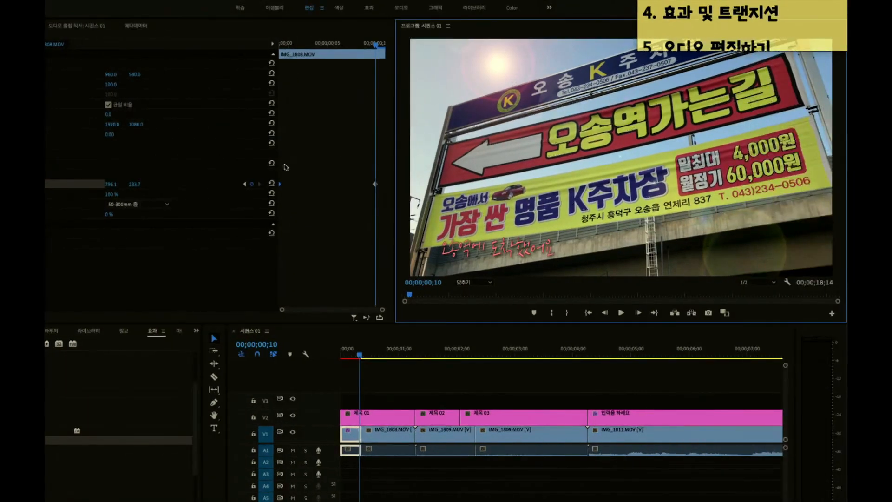
pyautogui.moveTo(111, 184); pyautogui.dragTo(594, 184)
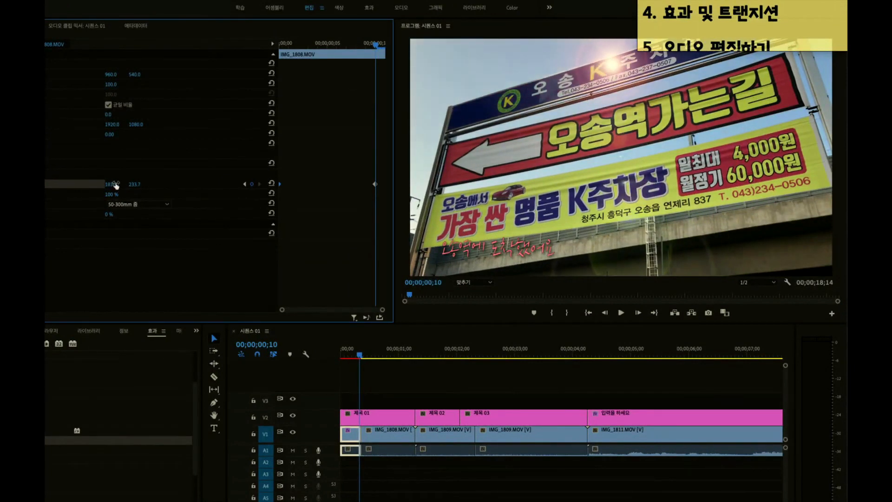
pyautogui.moveTo(113, 184); pyautogui.dragTo(578, 185)
# - Step through the first clip's frames from 00;00;00;00 to check the flare's movement across the sign
pyautogui.moveTo(358, 355); pyautogui.dragTo(333, 356)
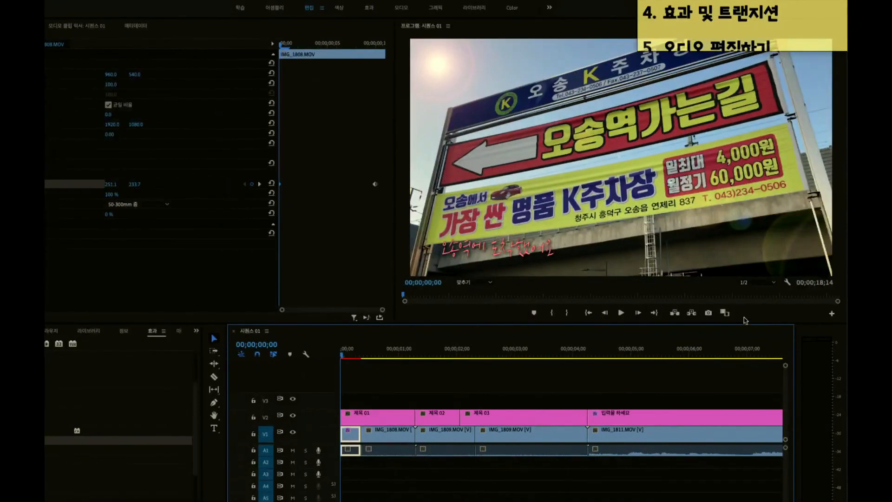
pyautogui.press('Right')
pyautogui.press('Right')
pyautogui.press('Right')
pyautogui.press('Right')
pyautogui.press('Right')
pyautogui.press('Right')
pyautogui.press('Right')
pyautogui.press('Right')
pyautogui.press('Right')
pyautogui.press('Right')
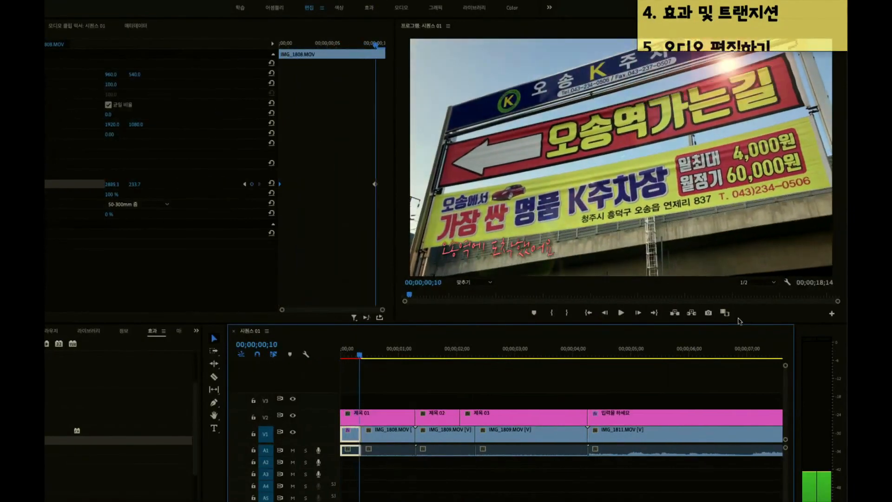
pyautogui.press('Right')
pyautogui.press('Right')
pyautogui.press('Right')
pyautogui.press('Right')
pyautogui.press('Right')
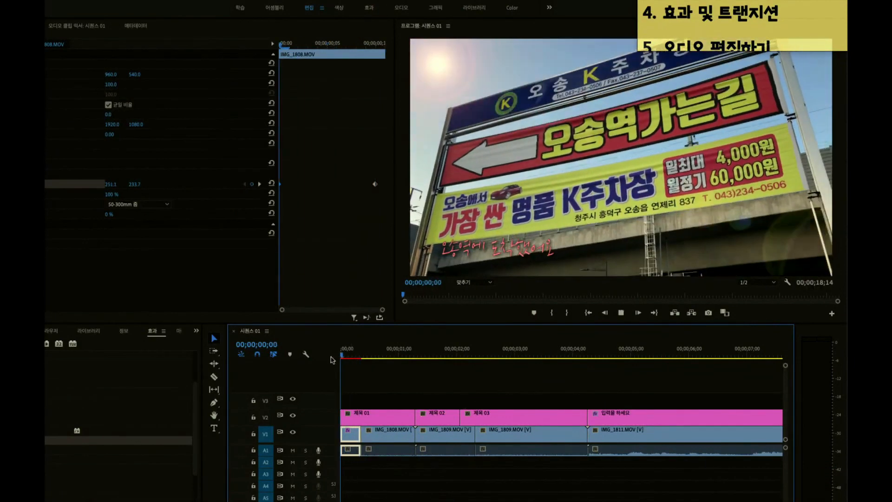
# - Play the opening from the sequence start to preview the animated flare, and return the playhead to 00;00;00;00
pyautogui.click(341, 357)
pyautogui.click(621, 313)
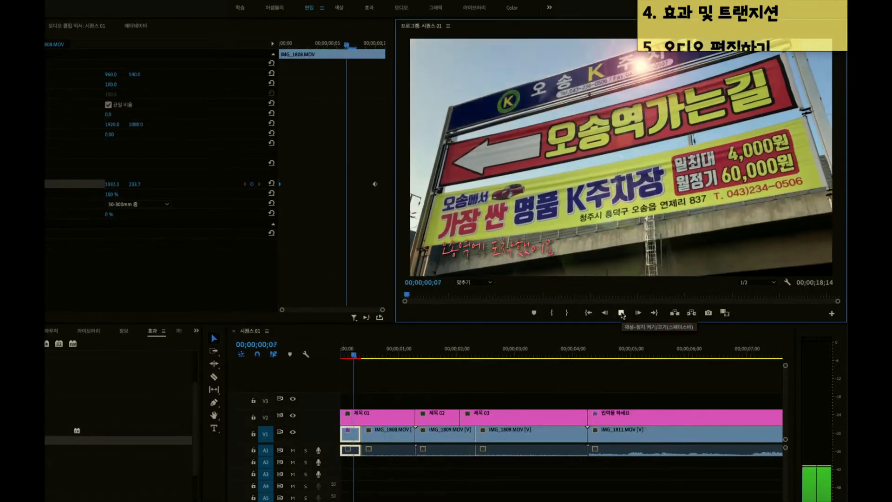
pyautogui.click(621, 312)
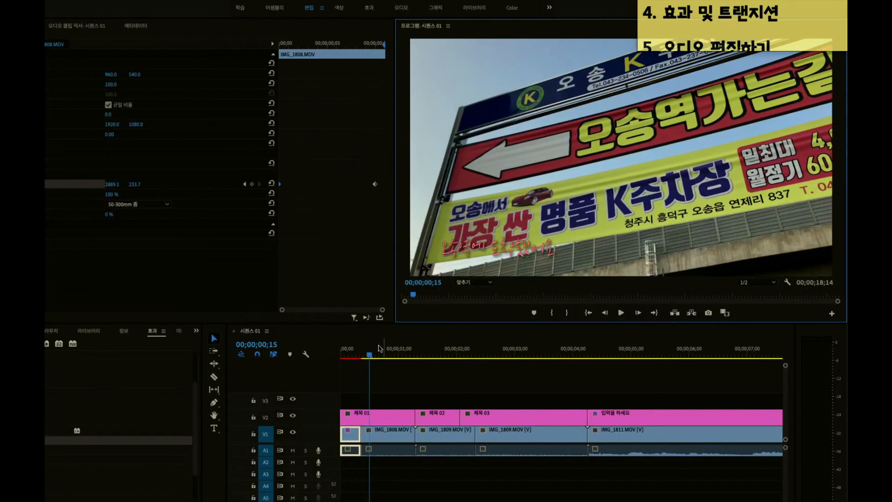
pyautogui.click(345, 359)
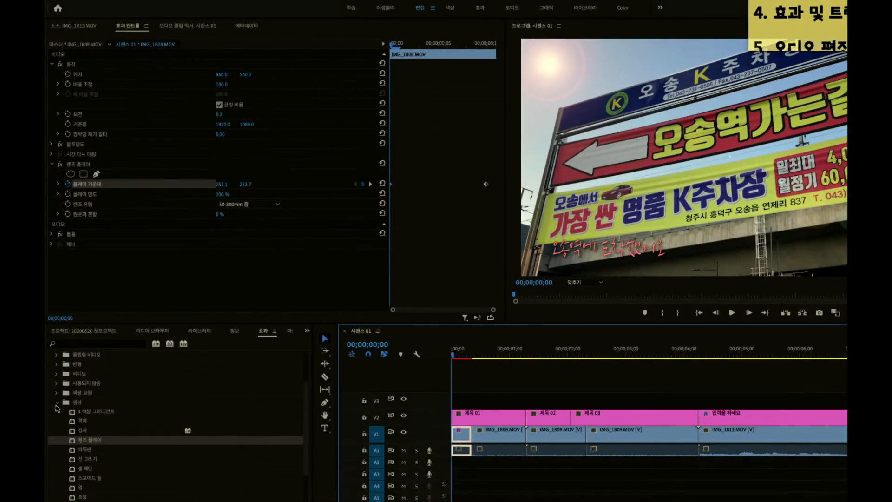
# - Collapse the 생성 group and the 비디오 효과 folder in the effects list
pyautogui.click(57, 402)
pyautogui.scroll(1, 162, 407)
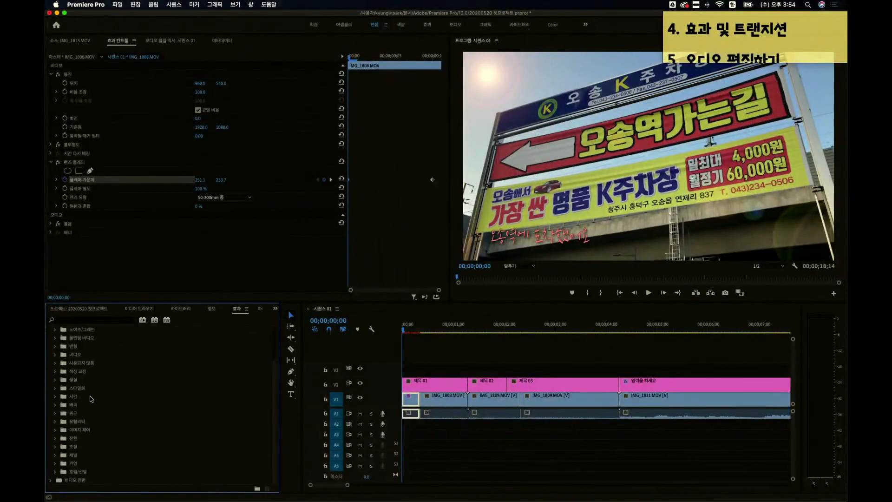
pyautogui.scroll(5, 57, 356)
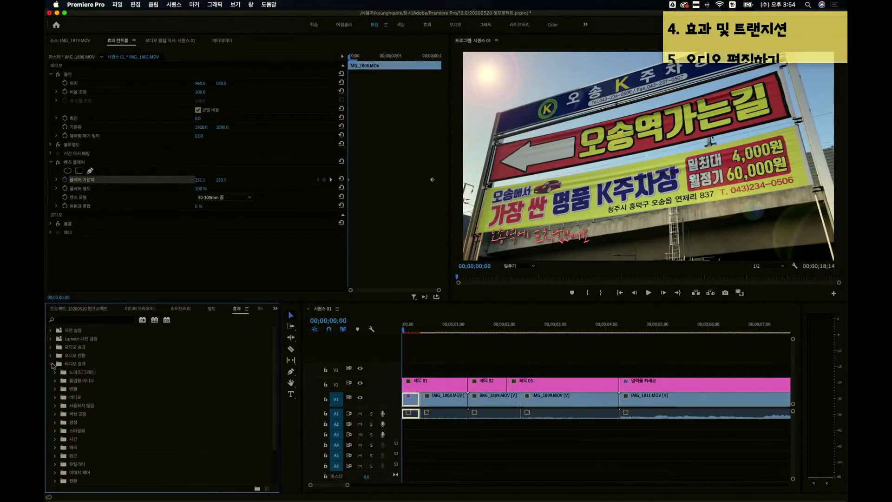
pyautogui.click(50, 364)
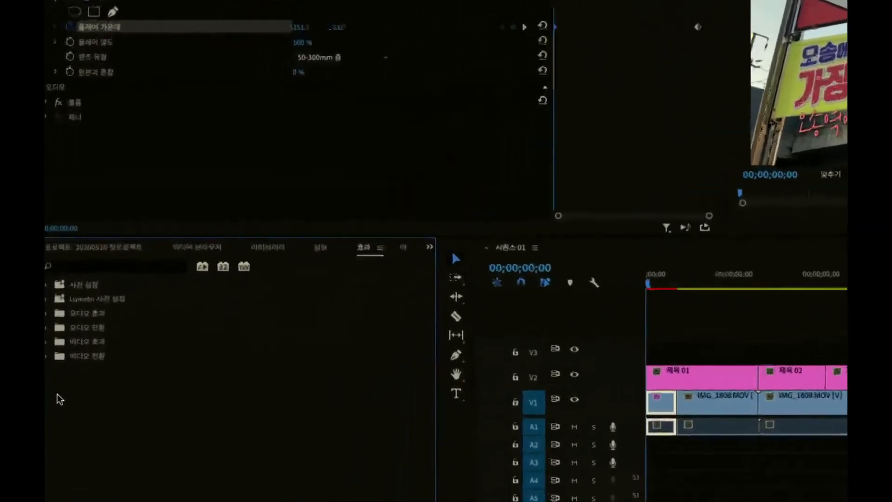
# - Expand the 비디오 전환 folder and its 디졸브 group, and select 교차 디졸브
pyautogui.click(65, 332)
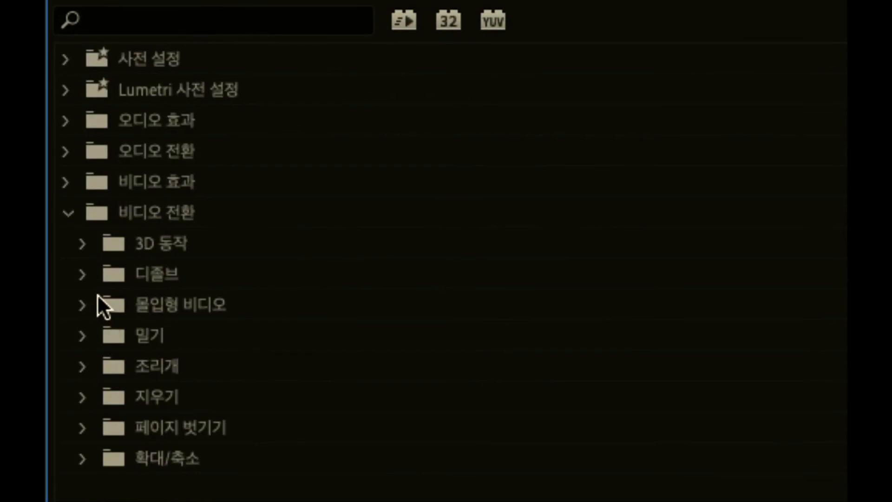
pyautogui.click(81, 275)
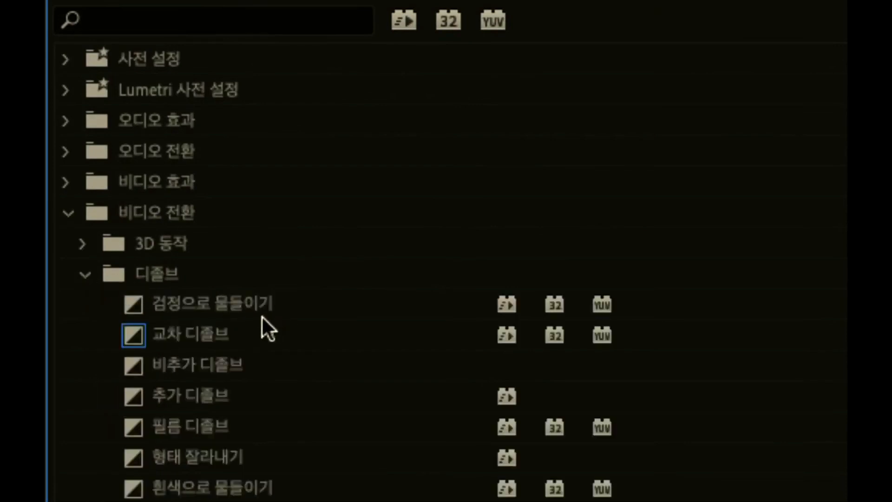
pyautogui.click(193, 336)
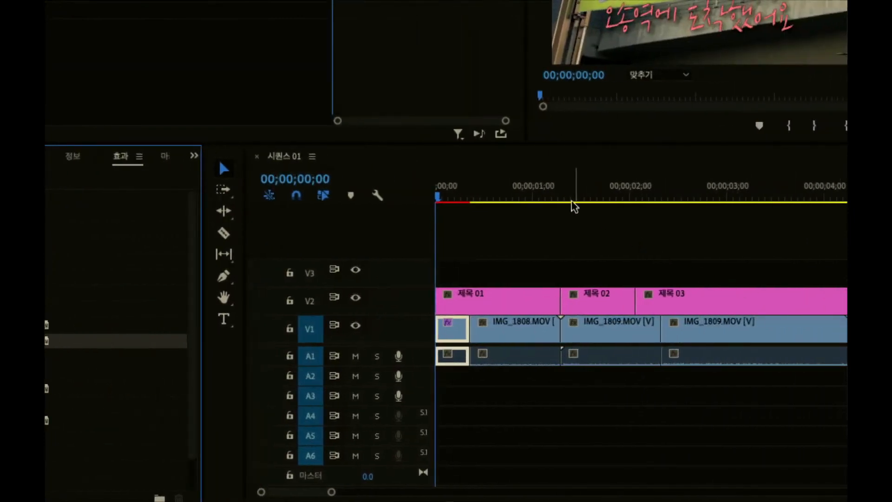
# - Apply 교차 디졸브 to the V1 cut between IMG_1808.MOV and IMG_1809.MOV, accepting the use of repeated frames
pyautogui.moveTo(573, 202)
pyautogui.mouseDown()
pyautogui.moveTo(544, 202)
pyautogui.moveTo(584, 203)
pyautogui.mouseUp()
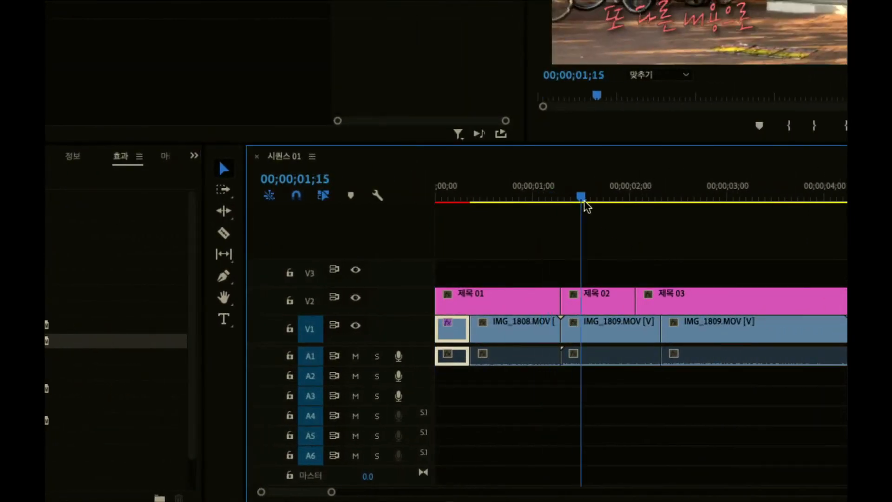
pyautogui.click(534, 331)
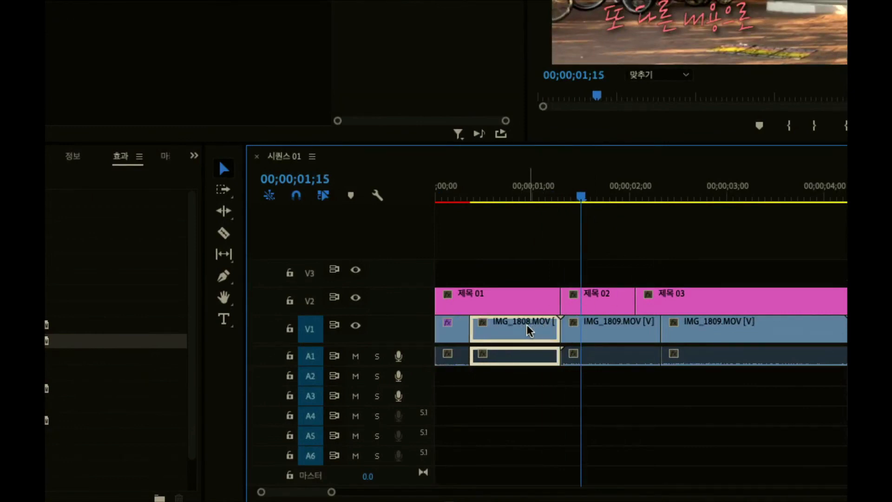
pyautogui.click(618, 332)
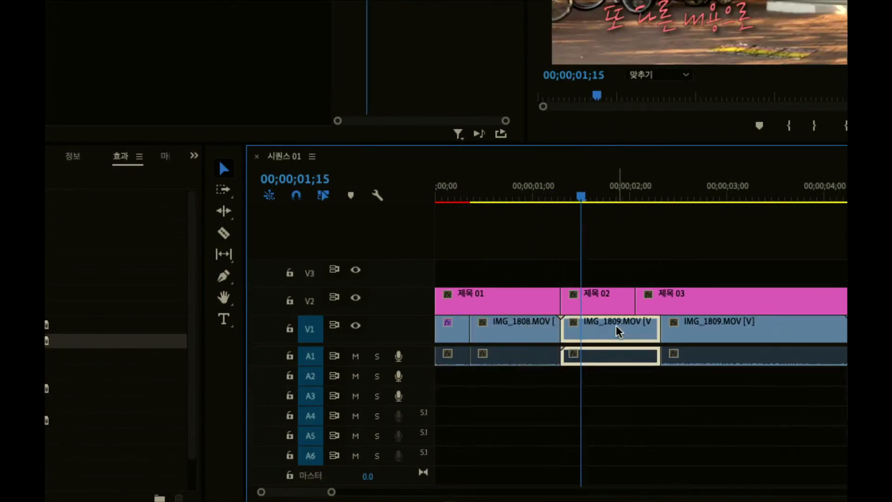
pyautogui.click(546, 331)
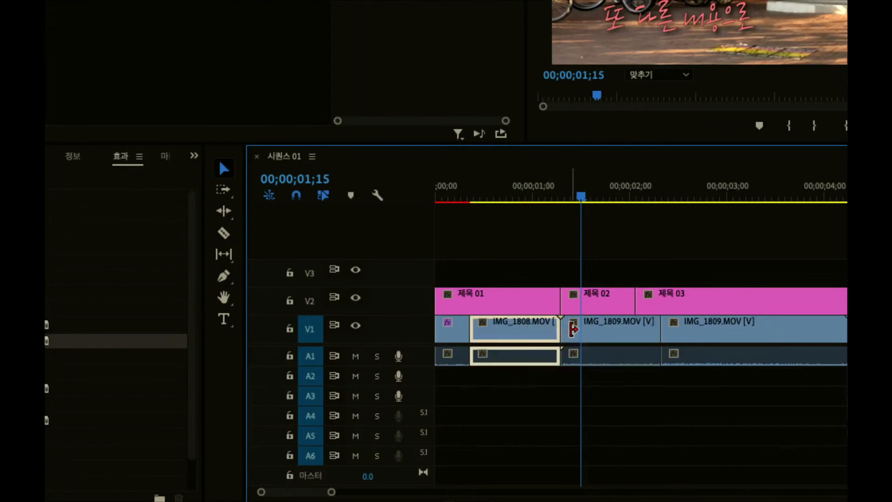
pyautogui.click(564, 332)
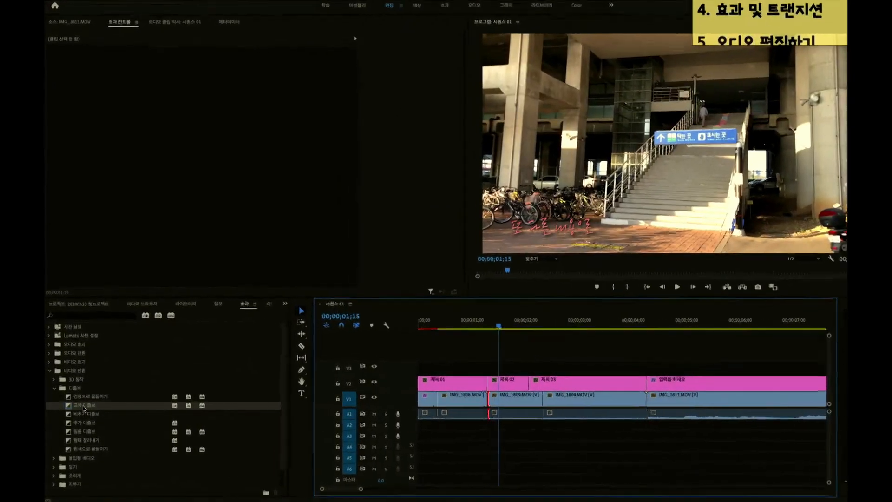
pyautogui.moveTo(83, 405); pyautogui.dragTo(307, 381)
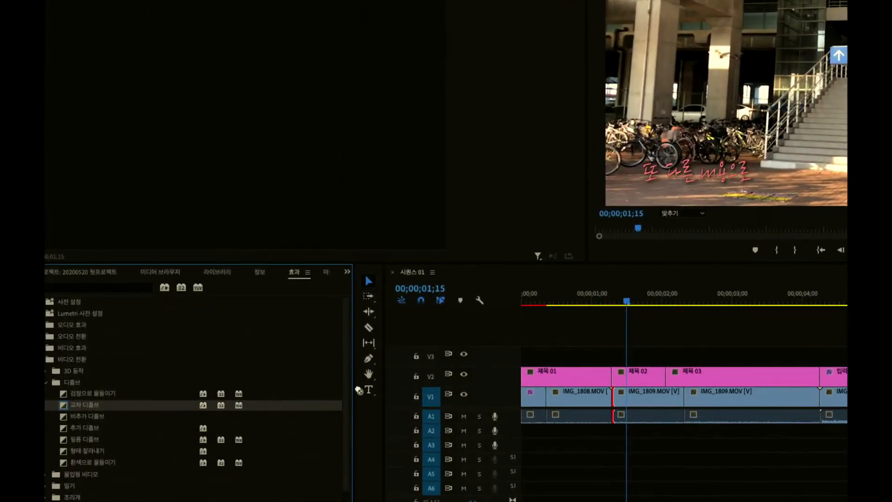
pyautogui.moveTo(582, 382); pyautogui.dragTo(613, 399)
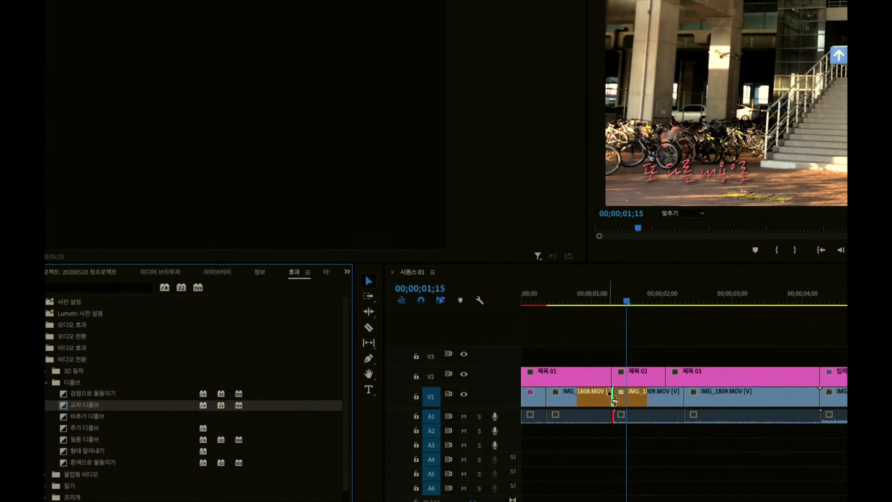
pyautogui.moveTo(614, 401); pyautogui.dragTo(610, 393)
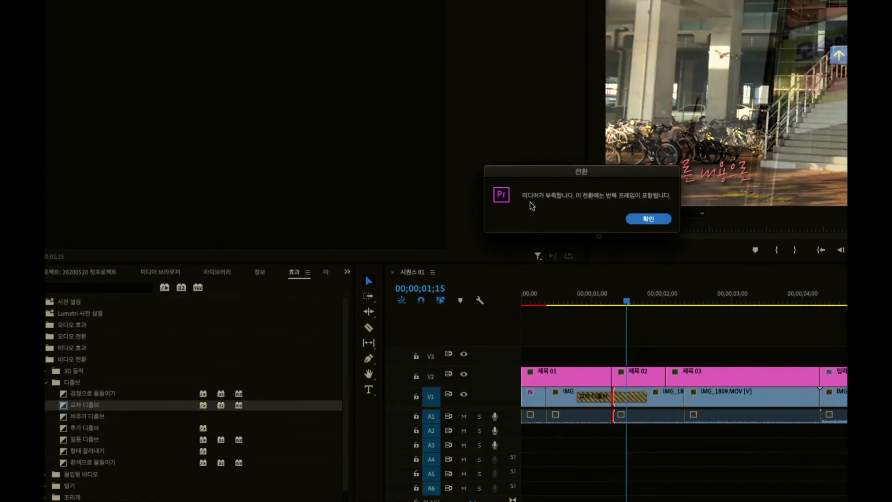
pyautogui.click(642, 219)
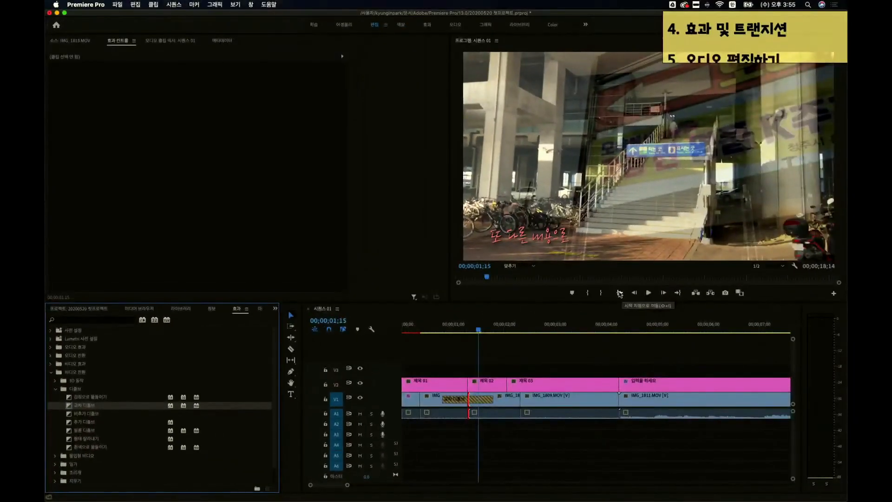
# - Step frame by frame from 00;00;00;20 through the 교차 디졸브 to examine how the two clips blend
pyautogui.moveTo(434, 330)
pyautogui.mouseDown()
pyautogui.moveTo(500, 330)
pyautogui.moveTo(439, 331)
pyautogui.mouseUp()
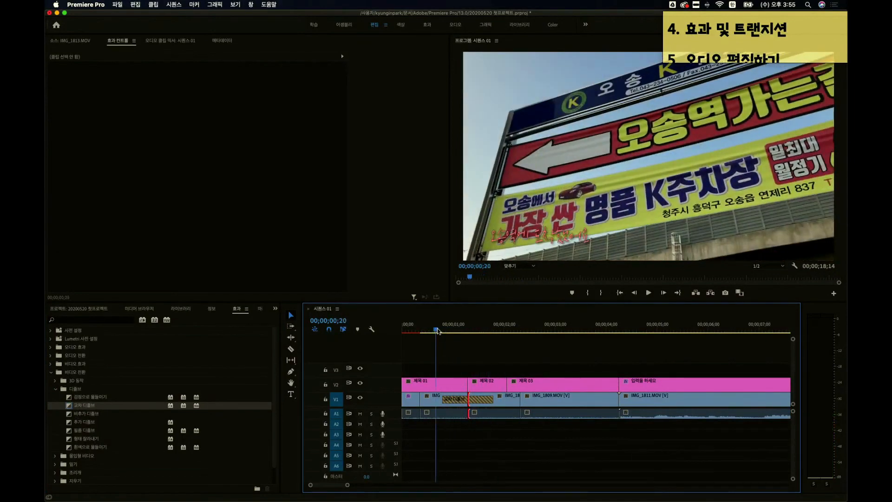
pyautogui.press('Right')
pyautogui.press('Right')
pyautogui.press('Right')
pyautogui.press('Right')
pyautogui.press('Right')
pyautogui.press('Right')
pyautogui.press('Right')
pyautogui.press('Right')
pyautogui.press('Right')
pyautogui.press('Right')
pyautogui.press('Right')
pyautogui.press('Right')
pyautogui.press('Right')
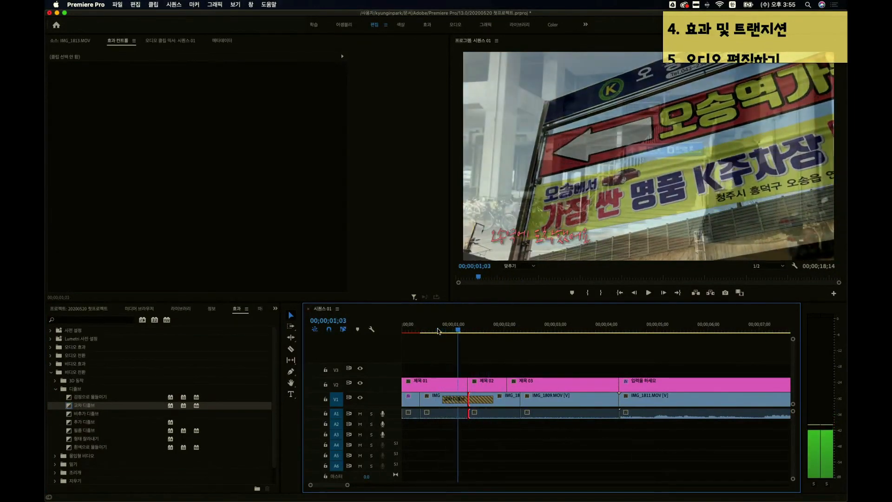
pyautogui.press('Right')
pyautogui.press('Right')
pyautogui.press('Right')
pyautogui.press('Right')
pyautogui.press('Right')
pyautogui.press('Right')
pyautogui.press('Right')
pyautogui.press('Right')
pyautogui.press('Right')
pyautogui.press('Right')
pyautogui.press('Right')
pyautogui.press('Right')
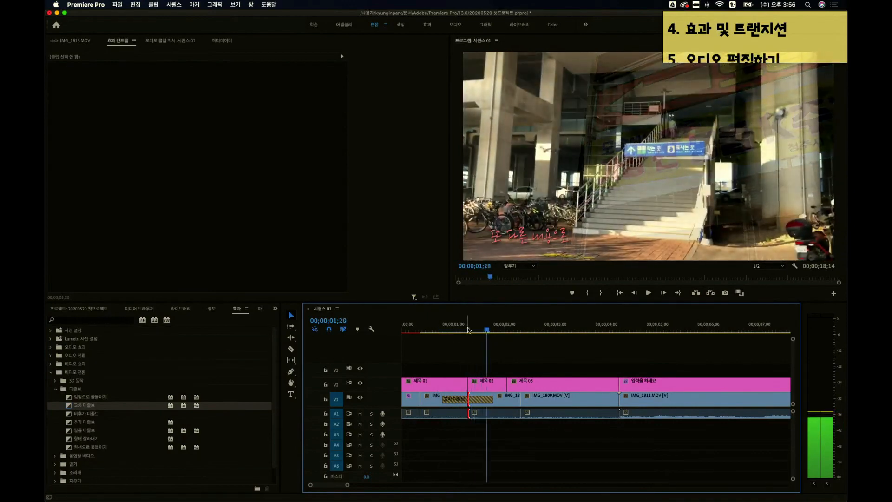
# - Play the sequence across the 교차 디졸브 to preview the transition, and stop playback after it
pyautogui.click(445, 331)
pyautogui.press('space')
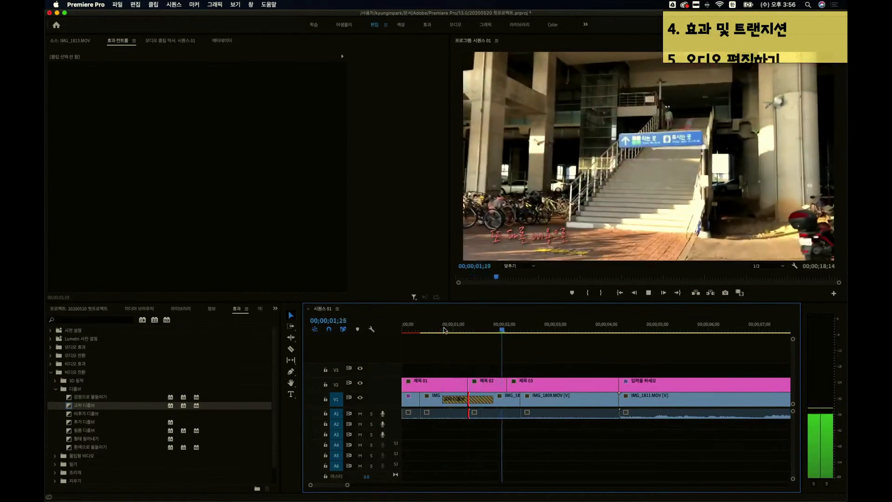
pyautogui.press('space')
# - Trim the end of the 교차 디졸브 on V1 so its duration is 00;00;00;29
pyautogui.click(481, 400)
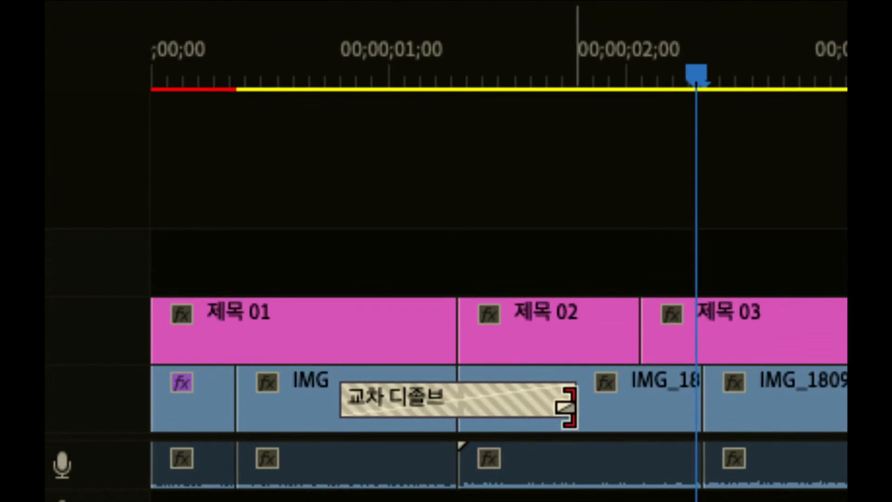
pyautogui.moveTo(566, 407)
pyautogui.mouseDown()
pyautogui.moveTo(704, 410)
pyautogui.moveTo(561, 401)
pyautogui.mouseUp()
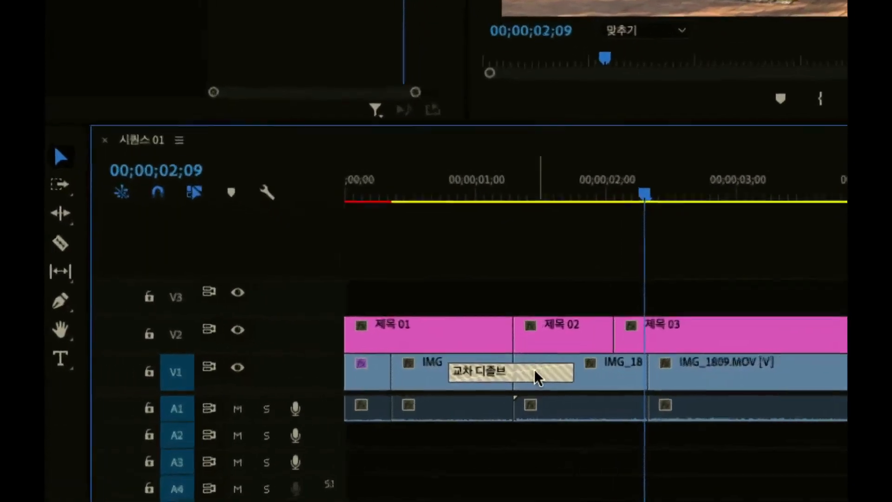
# - Delete the 교차 디졸브 between IMG_1808.MOV and IMG_1809.MOV, and undo the deletion
pyautogui.click(586, 372)
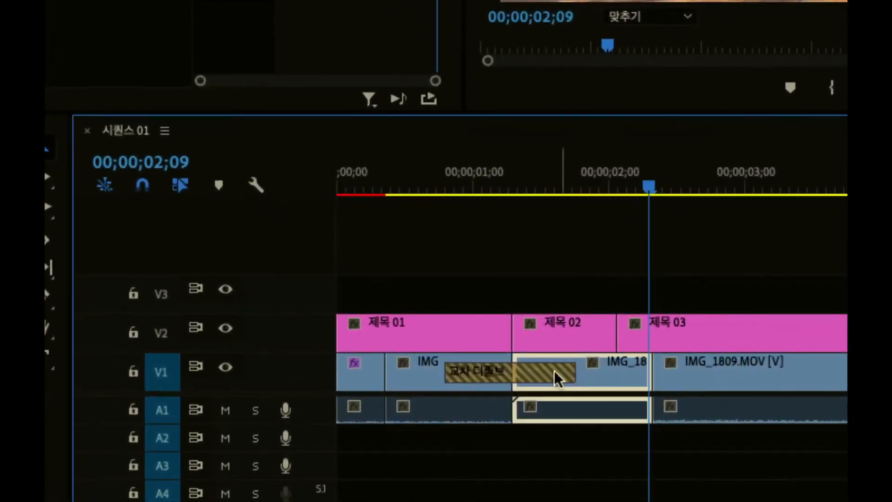
pyautogui.click(495, 371)
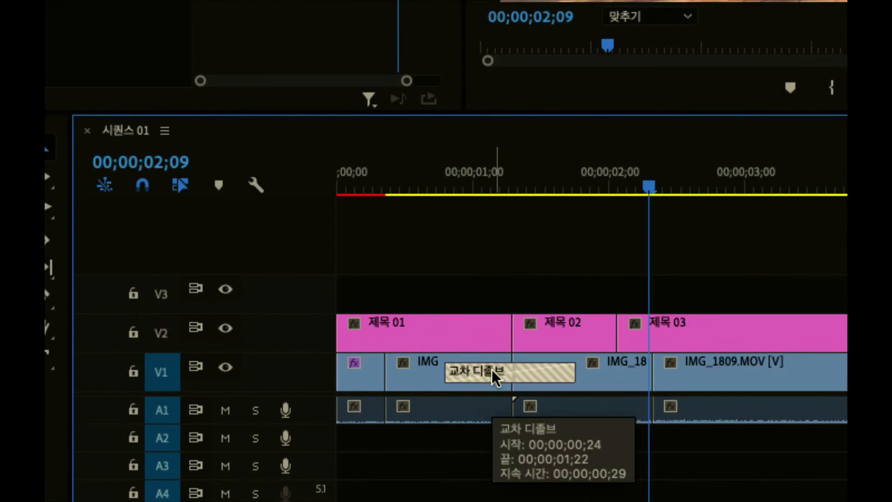
pyautogui.press('Delete')
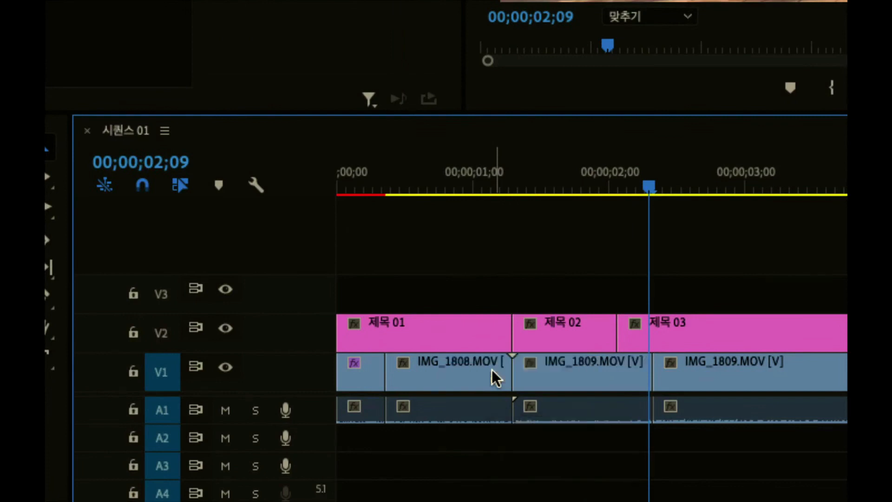
pyautogui.hotkey('ctrl', 'z')
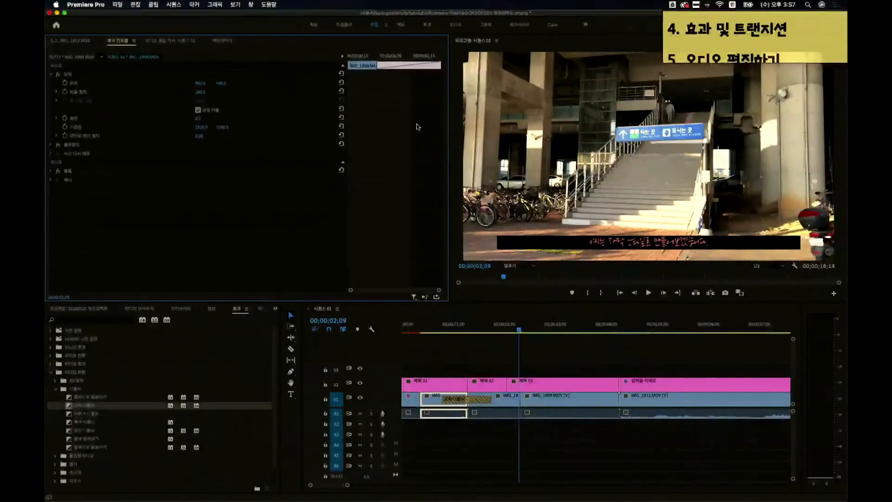
# - Select the 교차 디졸브 on V1 and view its duration and 정렬 options without changing the alignment
pyautogui.click(478, 400)
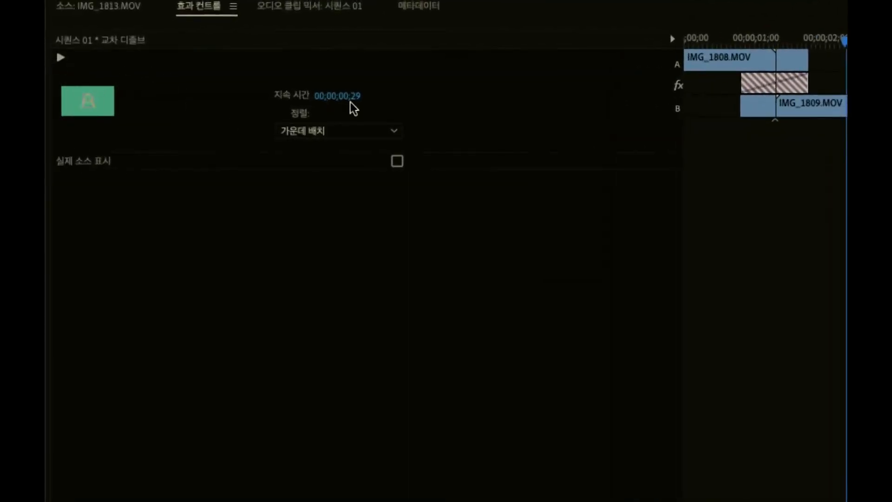
pyautogui.click(358, 132)
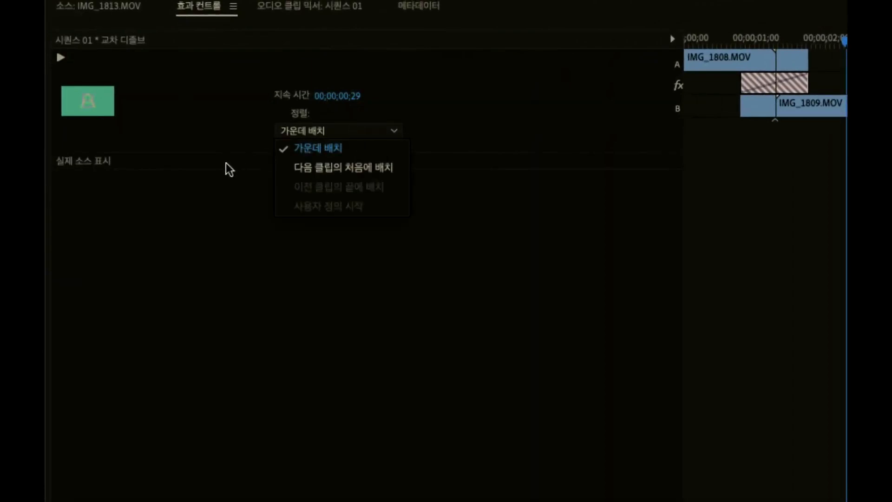
pyautogui.click(208, 176)
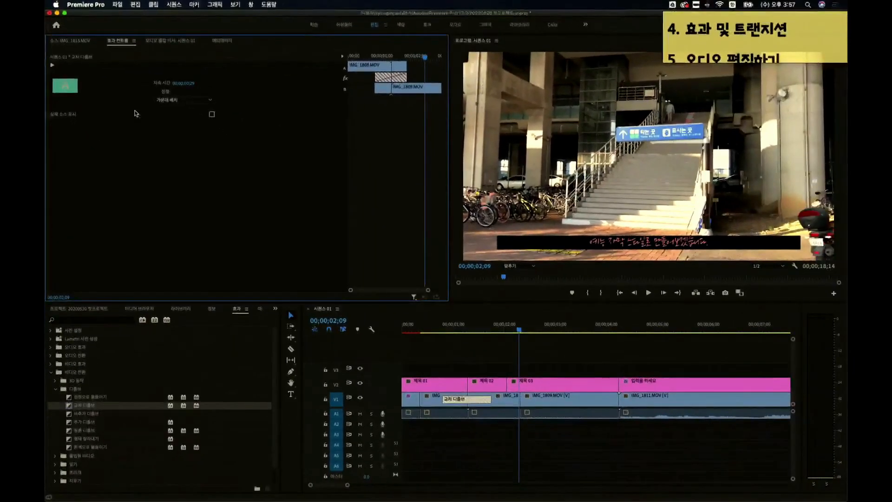
# - Remove the 교차 디졸브 from the cut between the IMG_1808.MOV and IMG_1809.MOV clips
pyautogui.click(474, 401)
pyautogui.press('Delete')
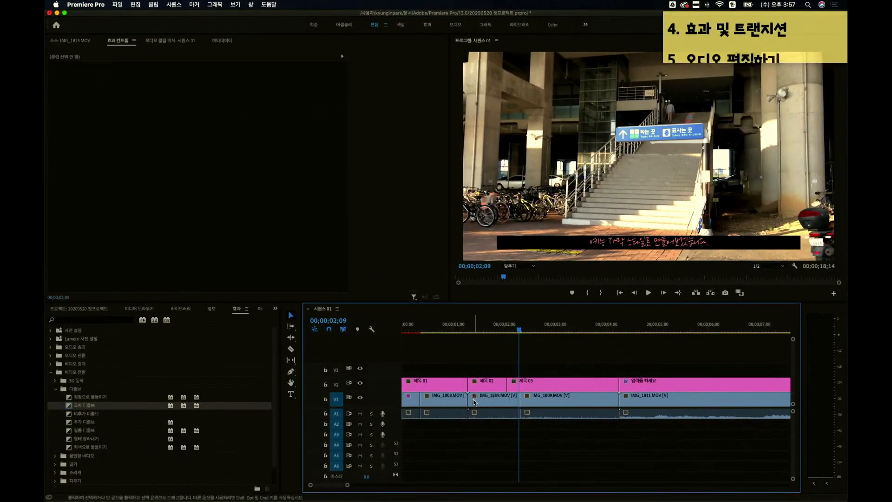
# - Return the playhead to 00;00;00;00 and apply 교차 디졸브 to the start of the 제목 01 title on V2
pyautogui.click(401, 330)
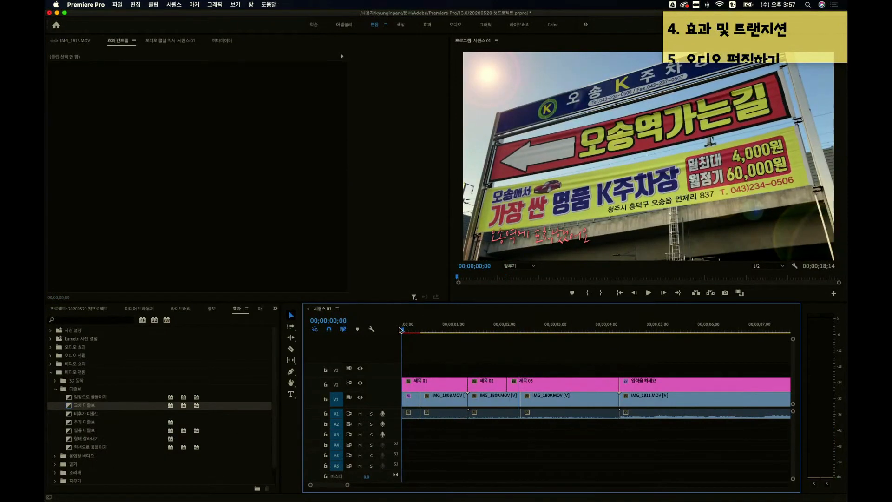
pyautogui.click(433, 383)
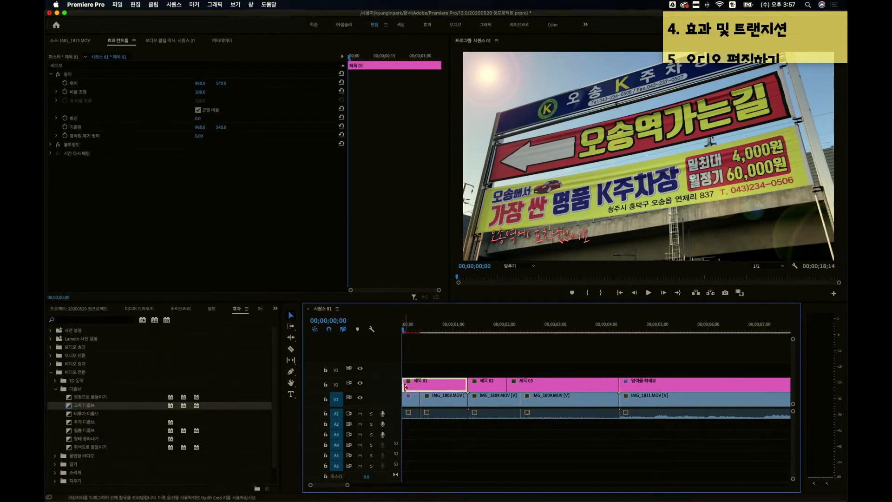
pyautogui.moveTo(85, 409); pyautogui.dragTo(113, 405)
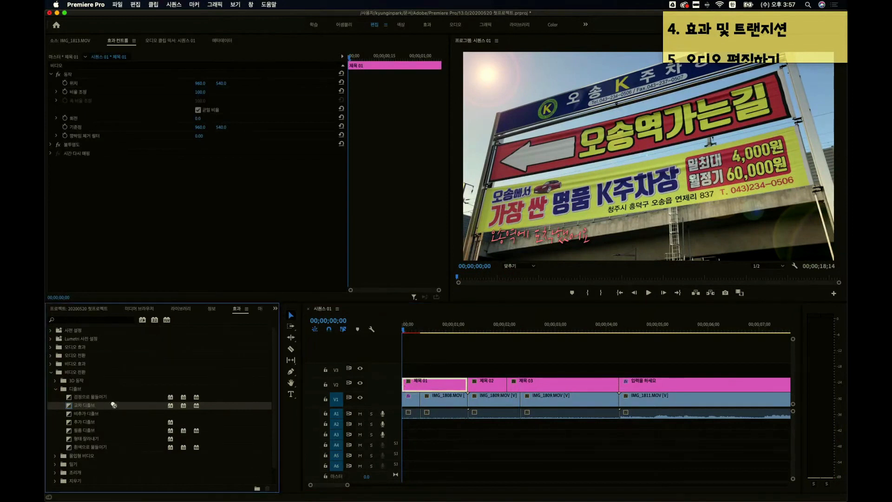
pyautogui.moveTo(229, 389); pyautogui.dragTo(318, 378)
pyautogui.moveTo(401, 381); pyautogui.dragTo(406, 384)
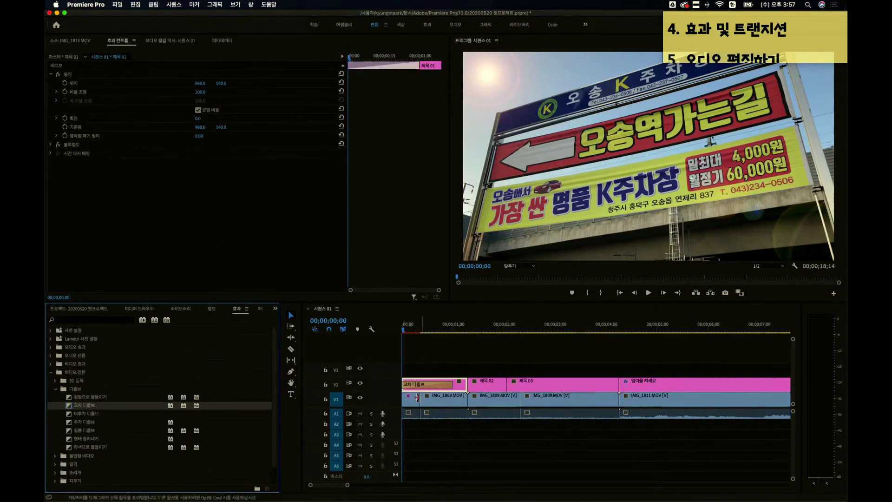
# - Play the opening to preview the title's fade-in, and return the playhead to 00;00;00;00
pyautogui.click(649, 292)
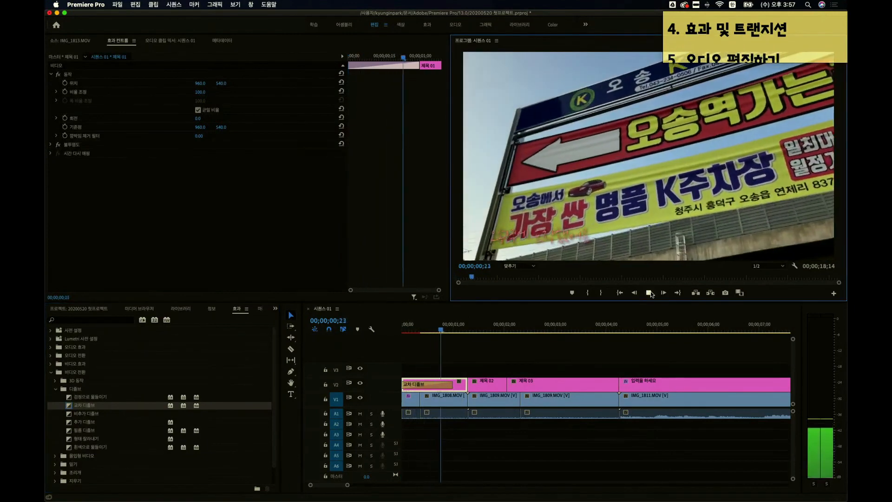
pyautogui.click(443, 332)
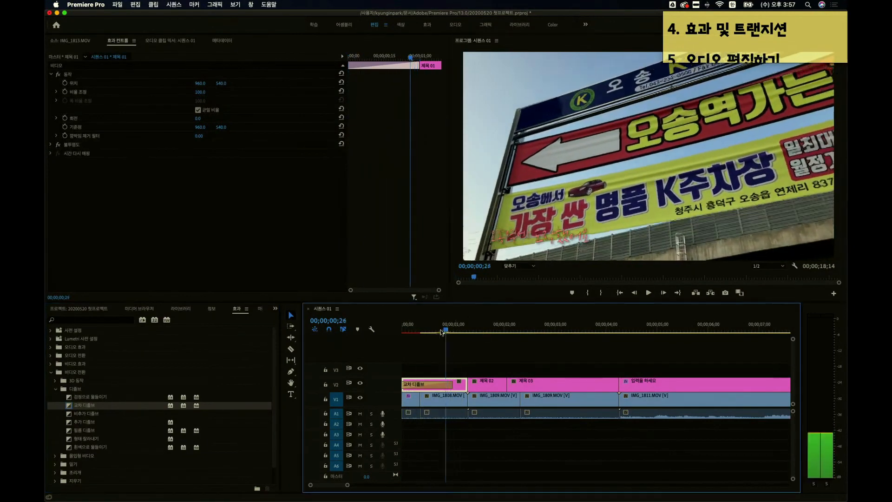
pyautogui.moveTo(443, 332); pyautogui.dragTo(401, 333)
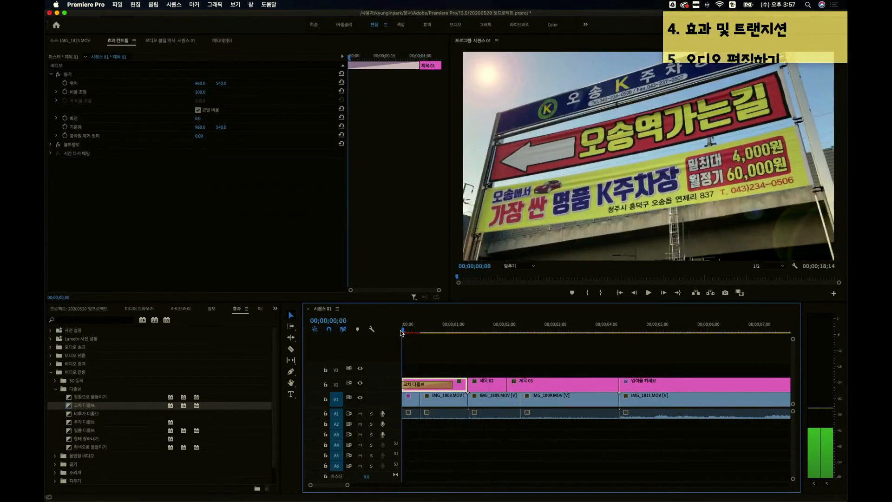
# - Apply 교차 디졸브 to the start of the first video clip on V1
pyautogui.moveTo(95, 408); pyautogui.dragTo(110, 405)
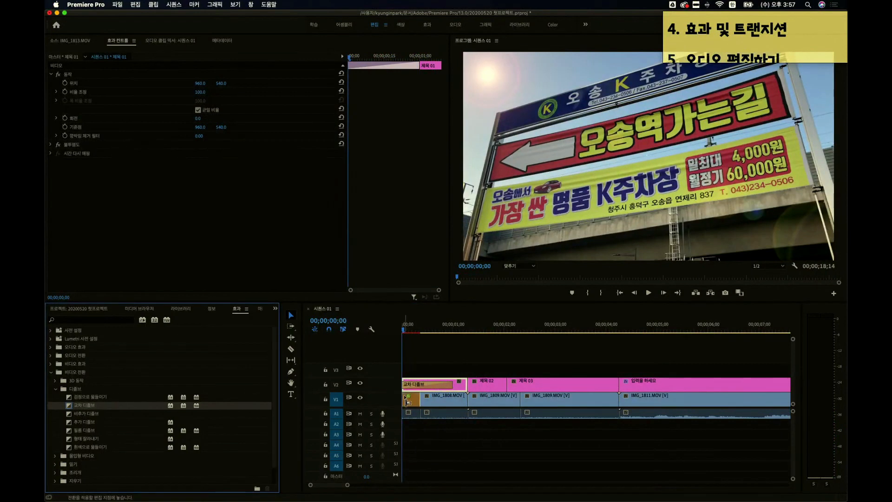
pyautogui.moveTo(406, 399); pyautogui.dragTo(407, 399)
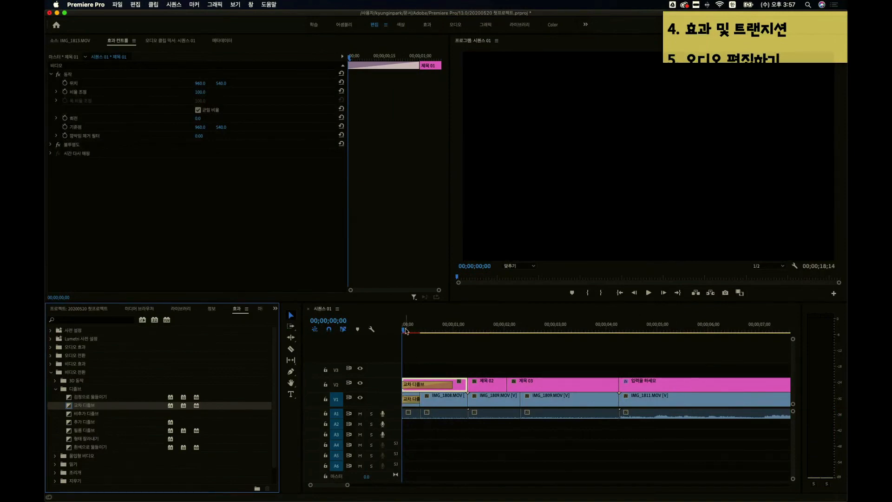
# - Scrub the opening to check the fade-in, and delete the longer _Park_Reflective_Transparent_Title(CC2020) title from V2
pyautogui.moveTo(405, 331); pyautogui.dragTo(419, 331)
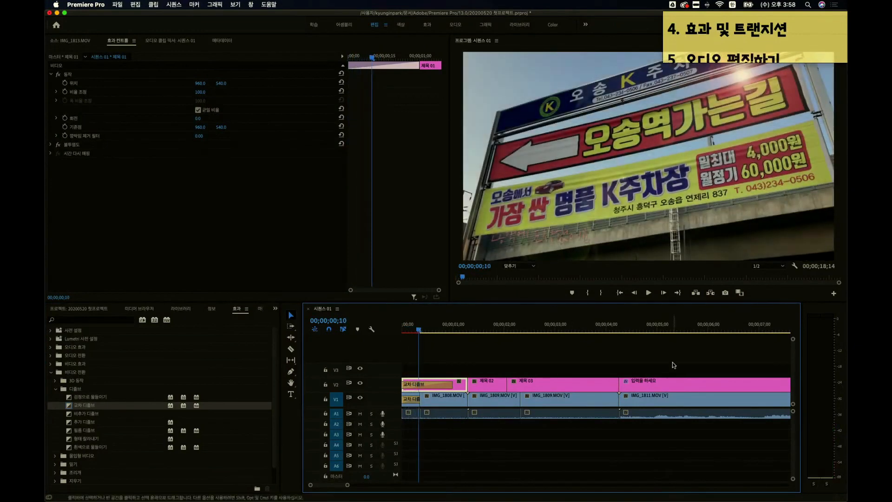
pyautogui.scroll(-10, 674, 365)
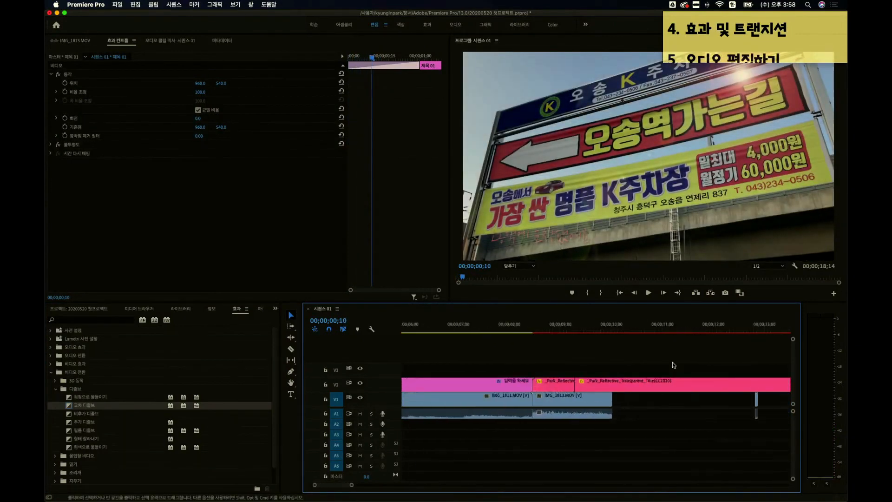
pyautogui.click(635, 382)
pyautogui.press('Delete')
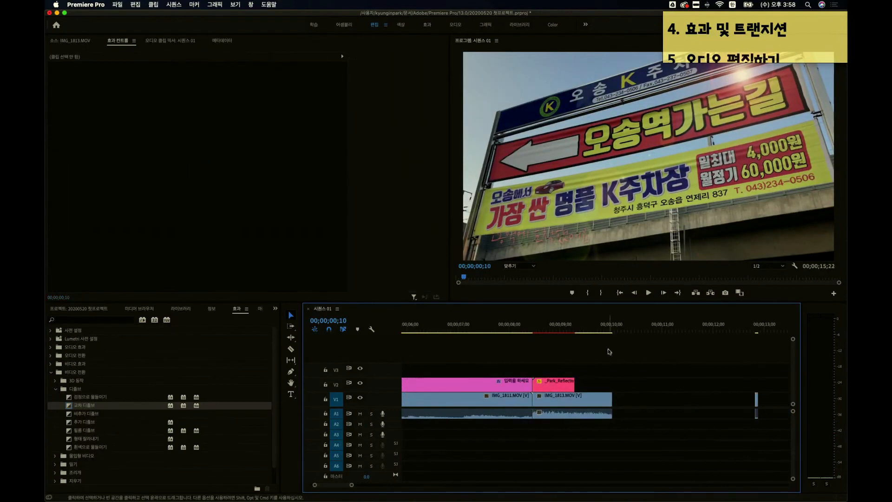
# - Try 교차 디졸브 at the end of the IMG_1811.MOV clip, where it meets IMG_1813.MOV on V1
pyautogui.click(599, 329)
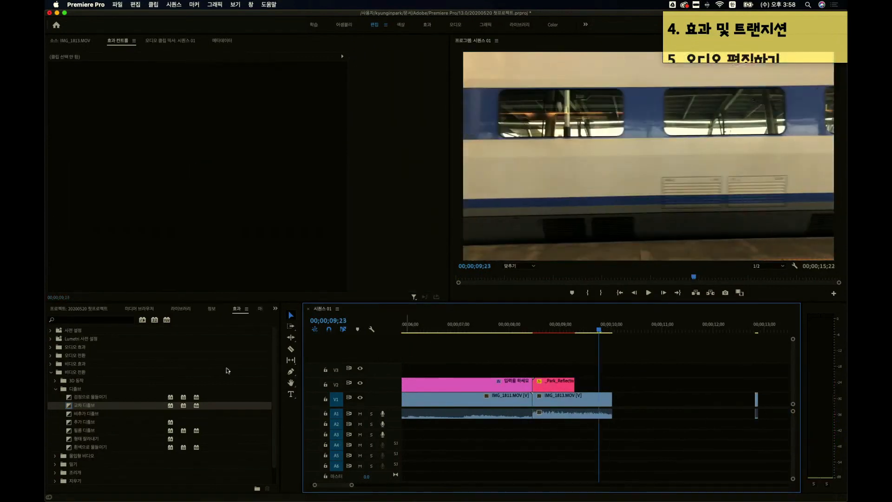
pyautogui.moveTo(85, 407); pyautogui.dragTo(527, 404)
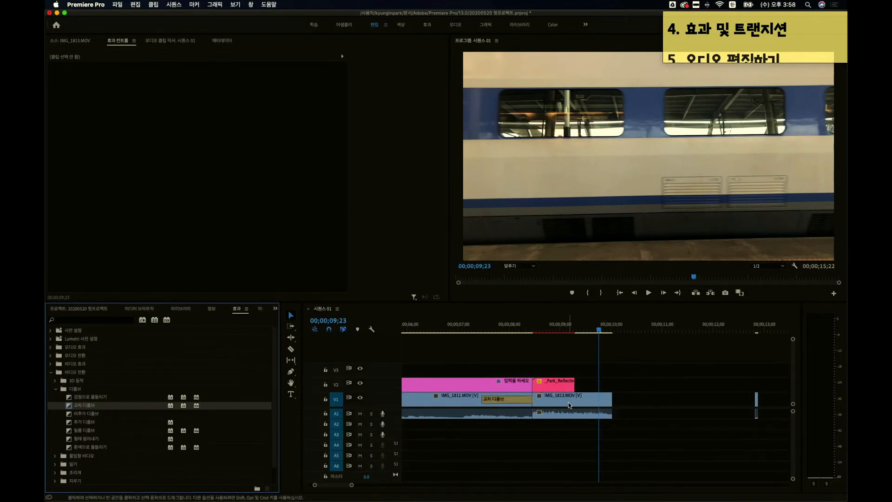
# - Delete the IMG_1813.MOV clip following IMG_1811.MOV and the remaining _Park_Reflective title above it on V2
pyautogui.click(569, 405)
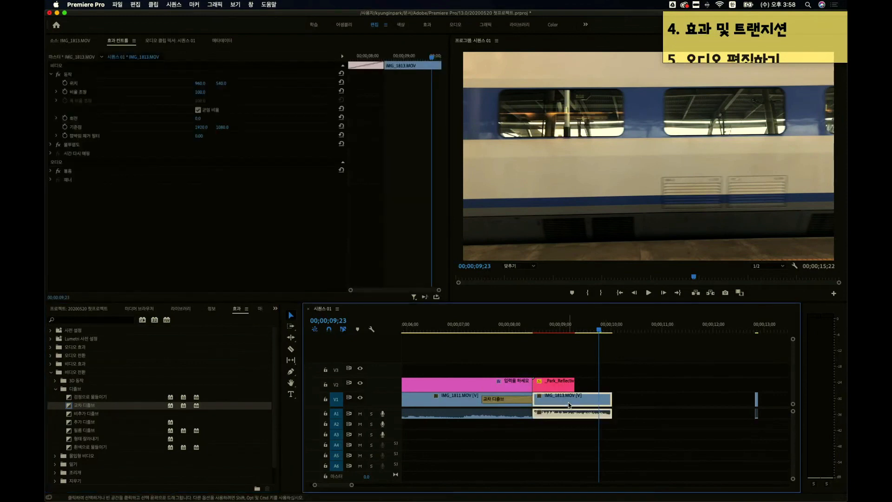
pyautogui.press('Delete')
pyautogui.click(559, 384)
pyautogui.press('Delete')
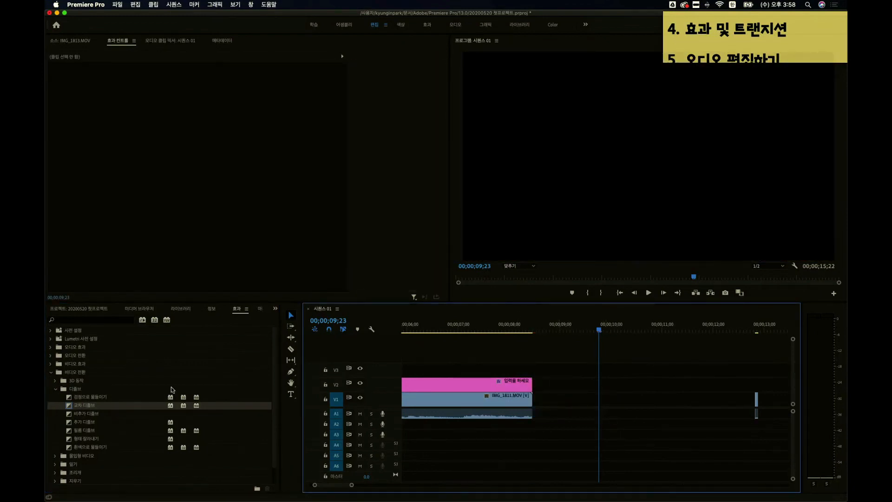
# - Apply 교차 디졸브 to the end of the IMG_1811.MOV clip on V1 and scrub through its fade-out
pyautogui.moveTo(86, 409); pyautogui.dragTo(530, 404)
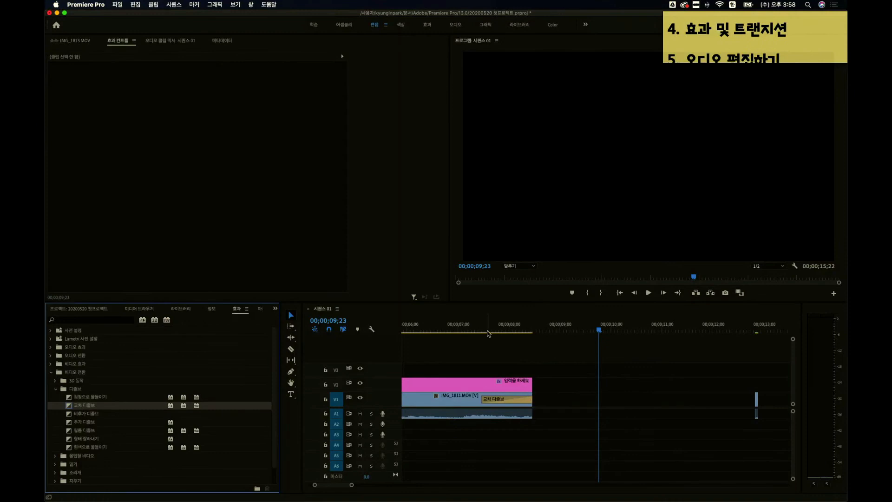
pyautogui.moveTo(488, 333)
pyautogui.mouseDown()
pyautogui.moveTo(479, 333)
pyautogui.moveTo(534, 336)
pyautogui.moveTo(505, 335)
pyautogui.mouseUp()
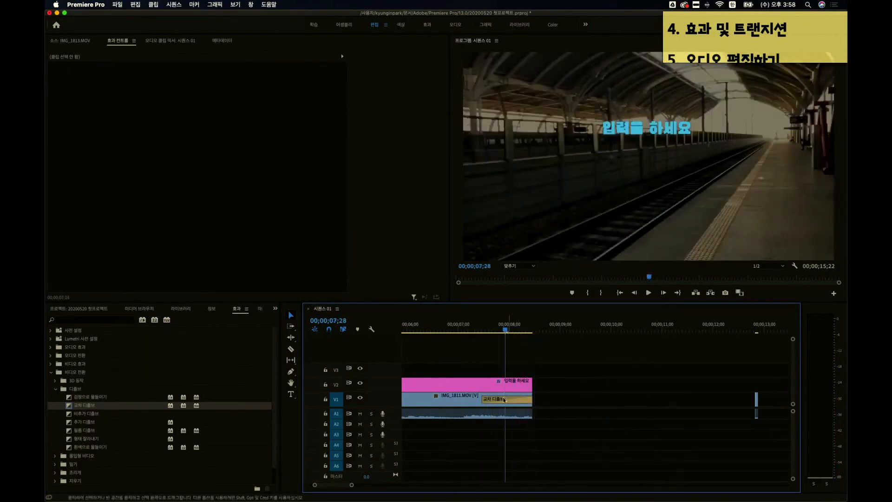
# - Extend the 교차 디졸브 at the end of IMG_1811.MOV to 00;00;03;20 and scrub through its beginning
pyautogui.click(502, 403)
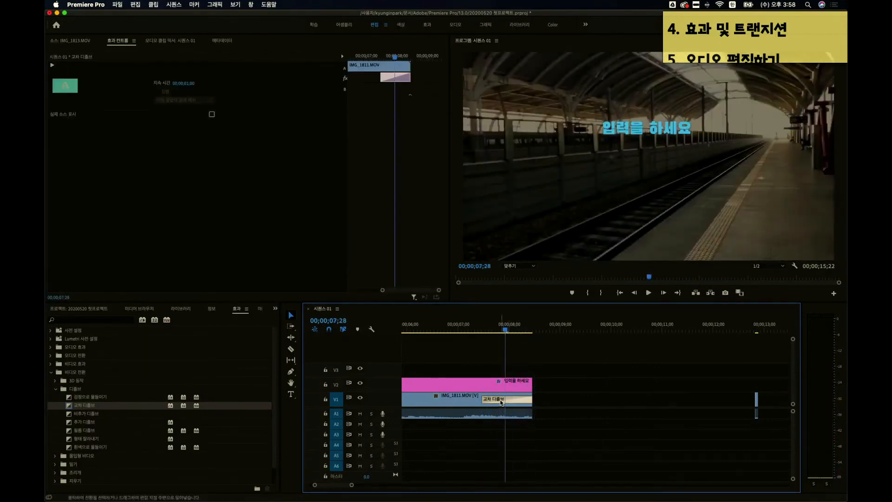
pyautogui.scroll(3, 502, 403)
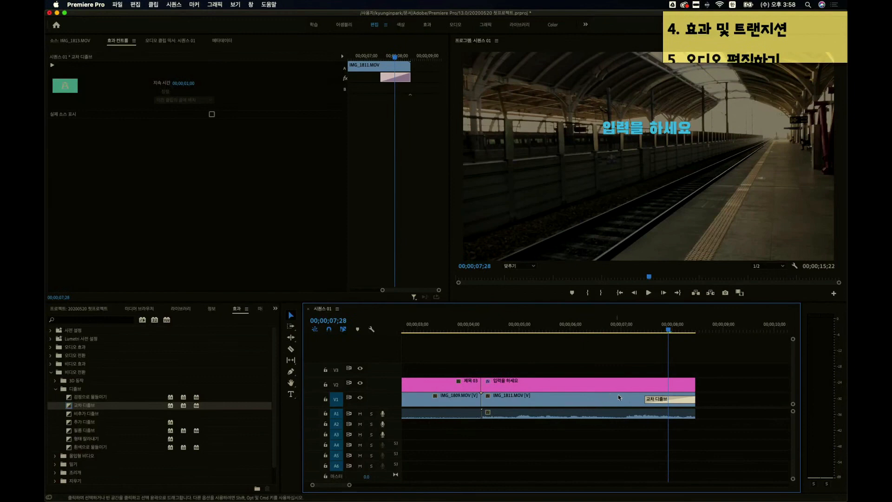
pyautogui.moveTo(646, 398); pyautogui.dragTo(509, 399)
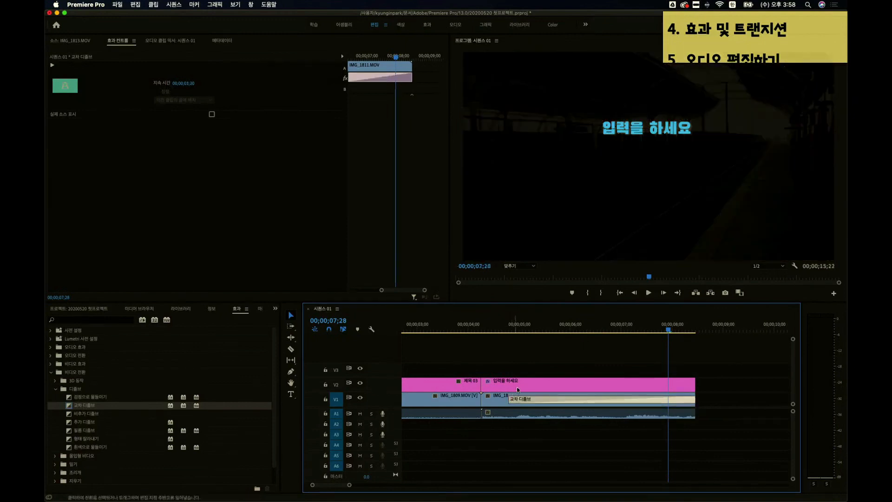
pyautogui.click(498, 327)
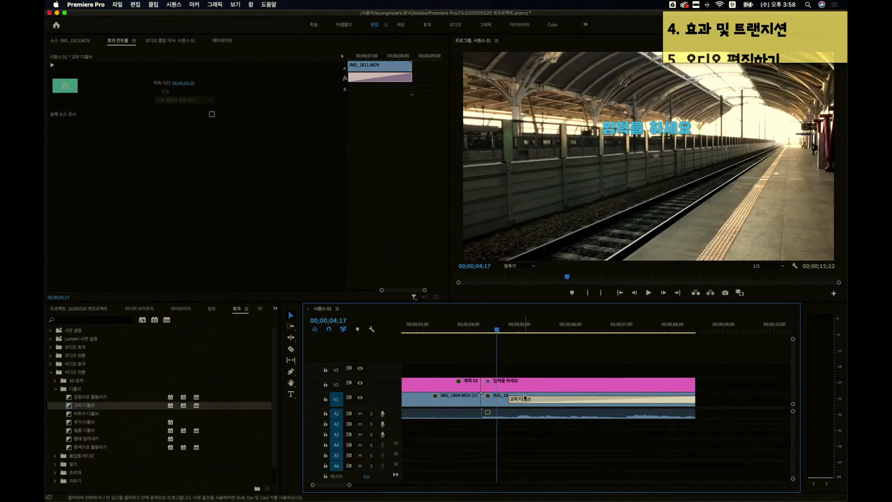
pyautogui.moveTo(504, 332); pyautogui.dragTo(519, 355)
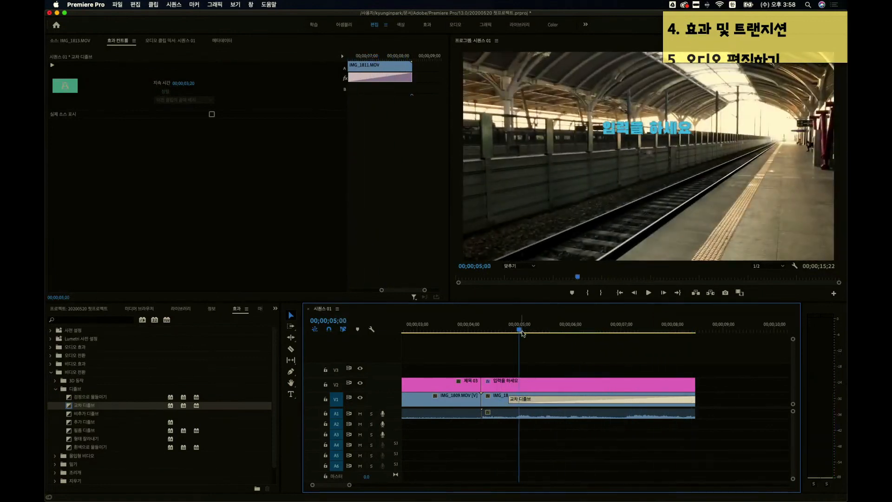
# - Move the 입력을 하세요 title from V2 to V1 directly after IMG_1811.MOV, and place the playhead at 00;00;09;27
pyautogui.click(537, 384)
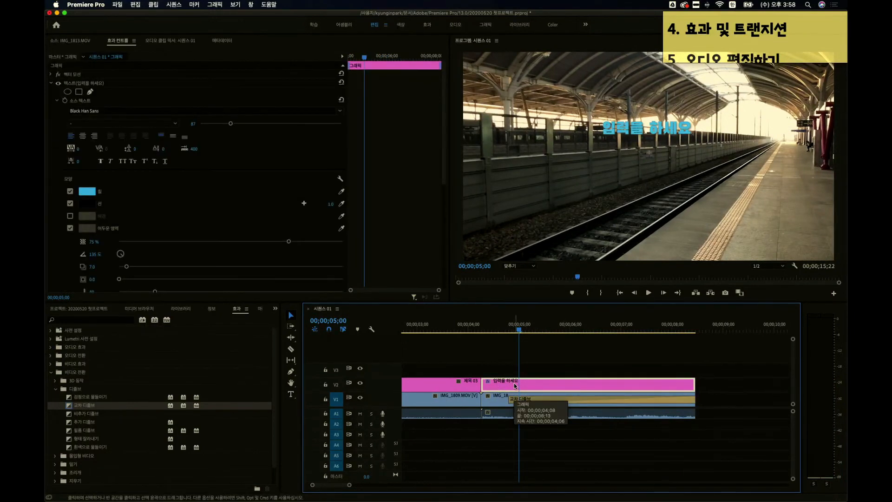
pyautogui.moveTo(503, 384); pyautogui.dragTo(709, 399)
pyautogui.scroll(-5, 692, 391)
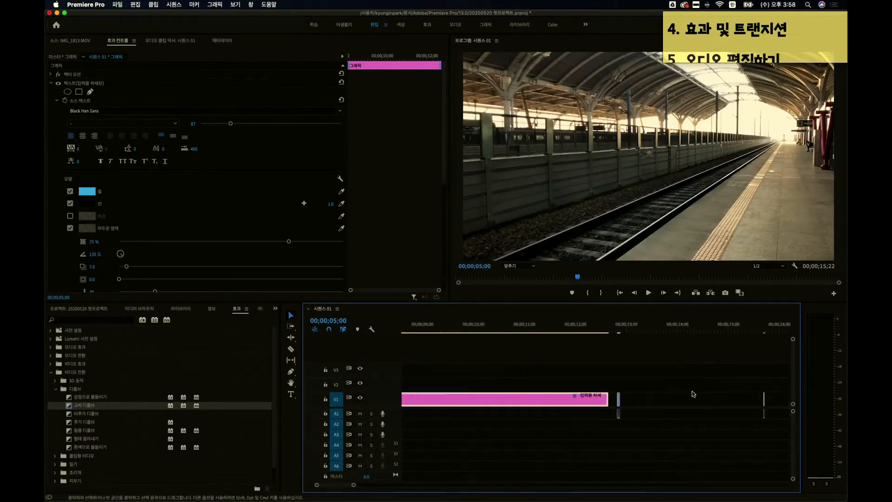
pyautogui.scroll(2, 692, 391)
pyautogui.click(505, 327)
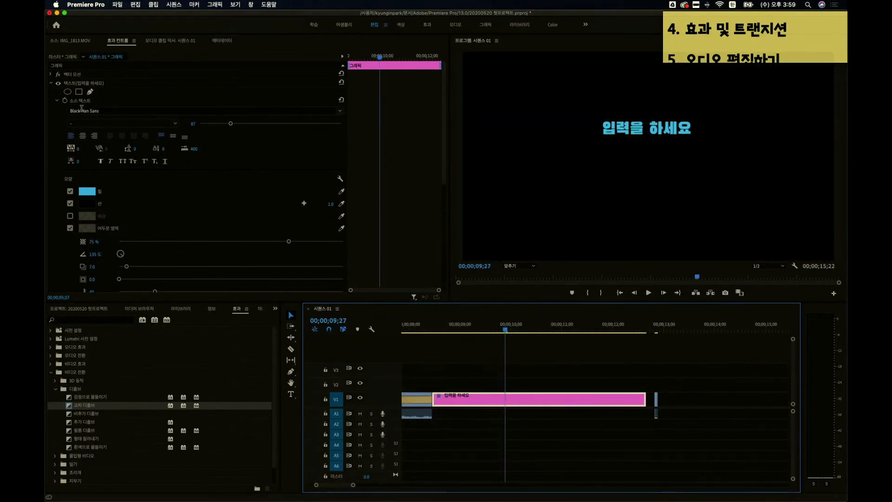
# - Replace the title text with 10년 후, give it a bolder font and set its motion position to 1139.7, 708.8
pyautogui.doubleClick(620, 129)
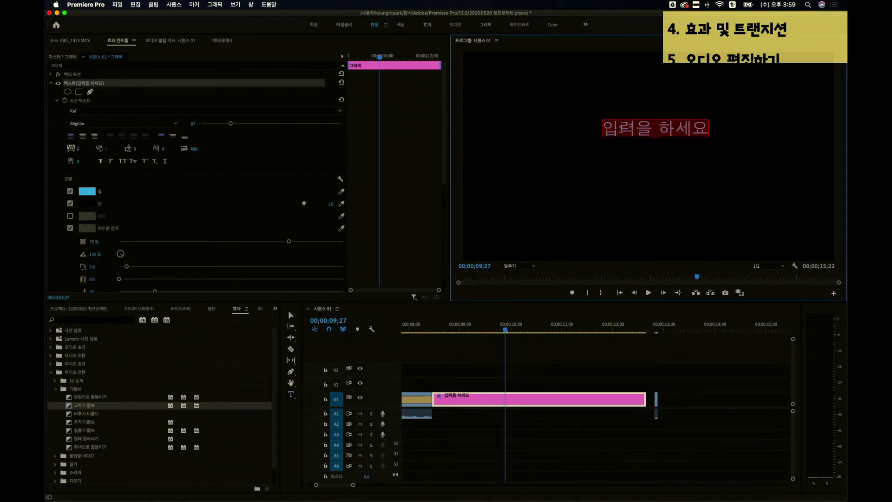
pyautogui.write('10년 후')
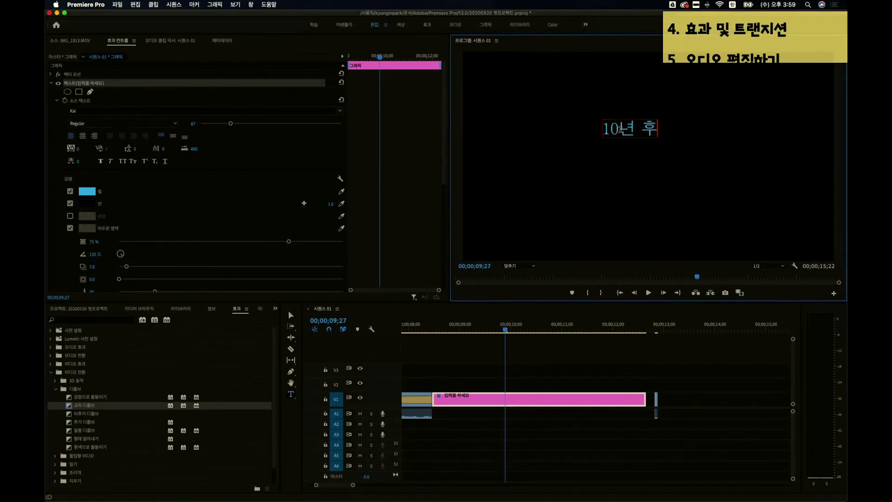
pyautogui.press('super+a')
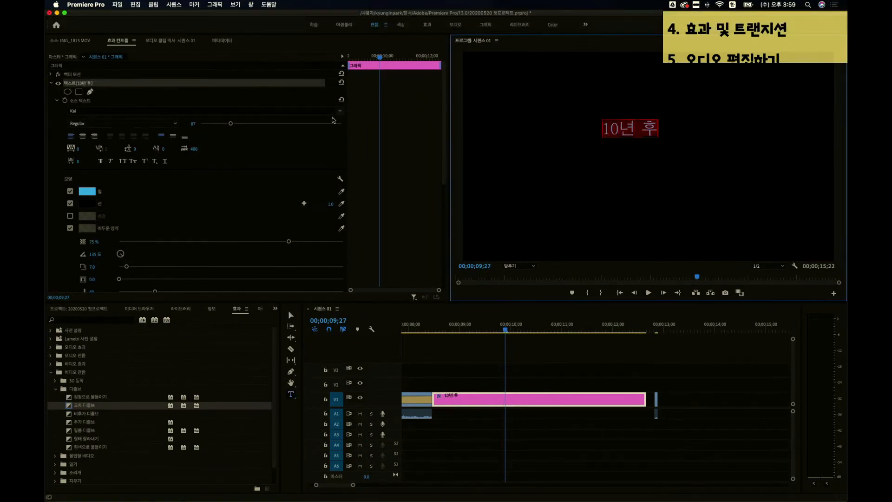
pyautogui.click(340, 112)
pyautogui.scroll(-10, 148, 170)
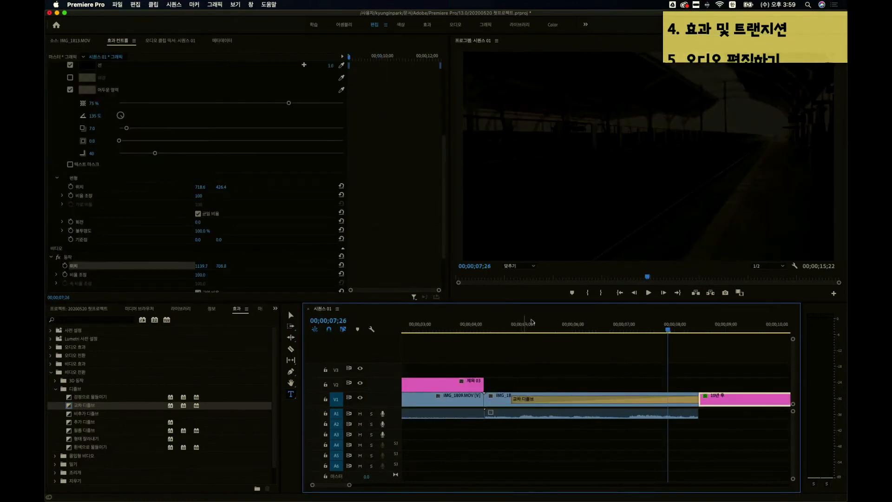
# - Play the sequence from about 00;00;04;23 to preview the long fade to black and the 10년 후 title
pyautogui.moveTo(532, 322); pyautogui.dragTo(626, 321)
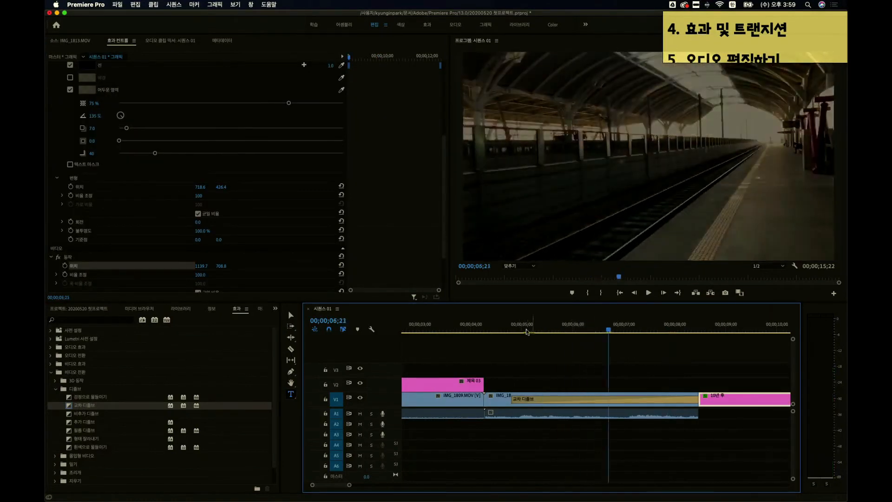
pyautogui.moveTo(527, 331); pyautogui.dragTo(505, 331)
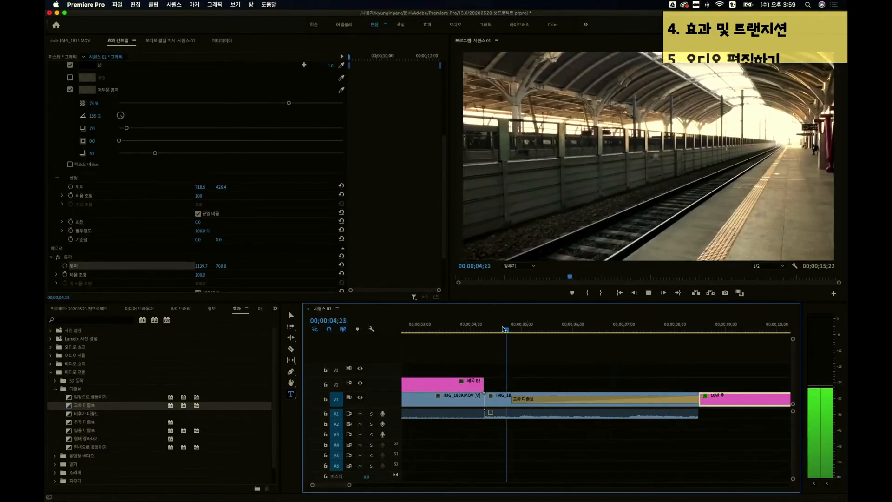
pyautogui.press('space')
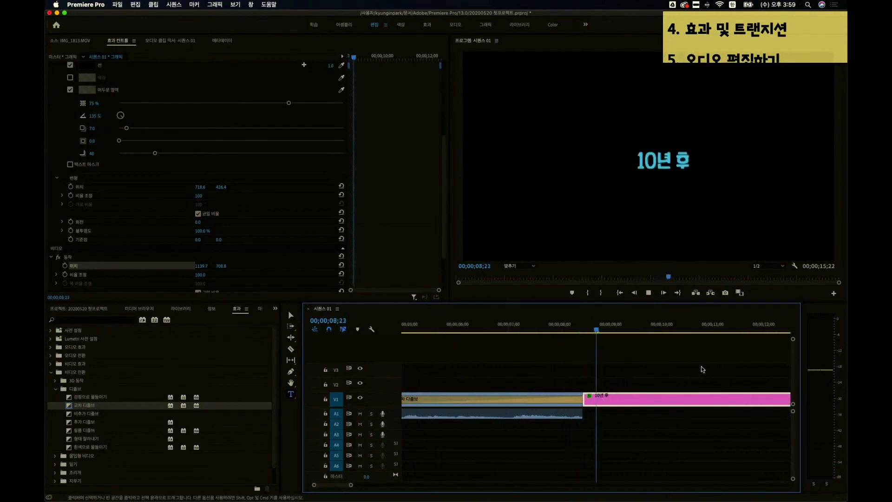
pyautogui.press('space')
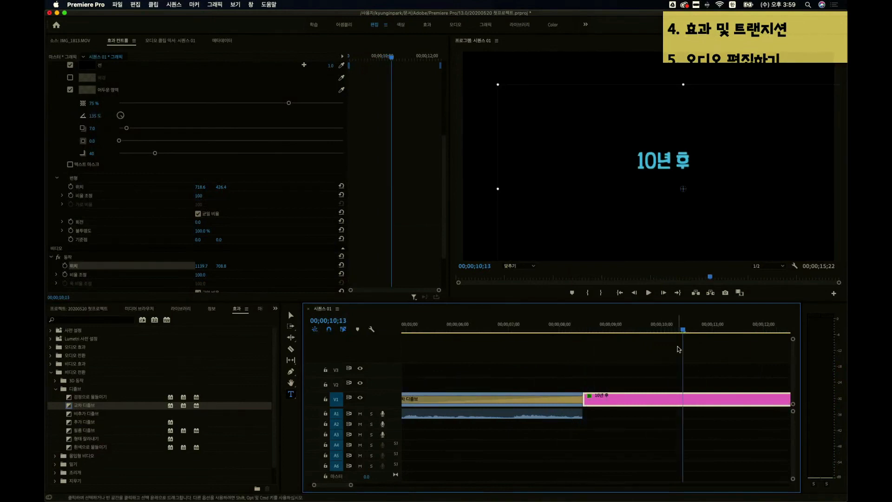